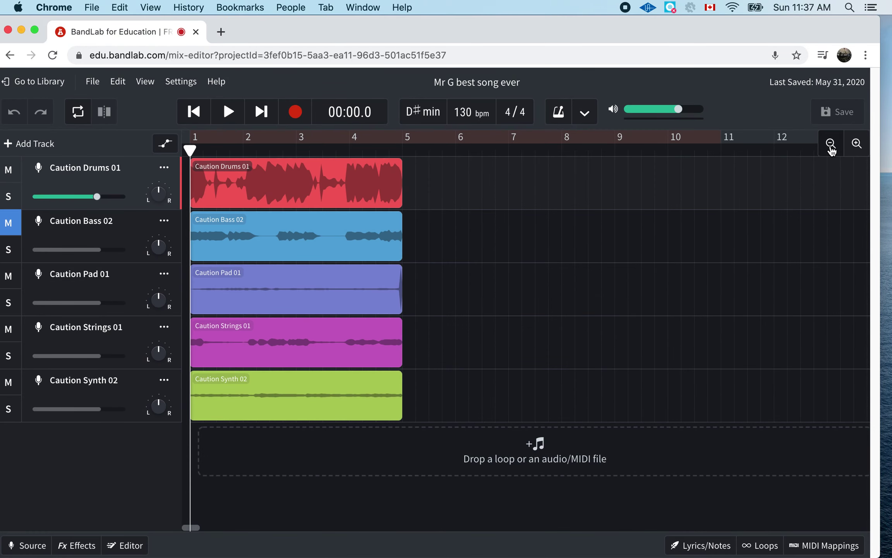
Step: Set the cycle region to span bars 1 to 16 with cycle playback switched on
click(830, 144)
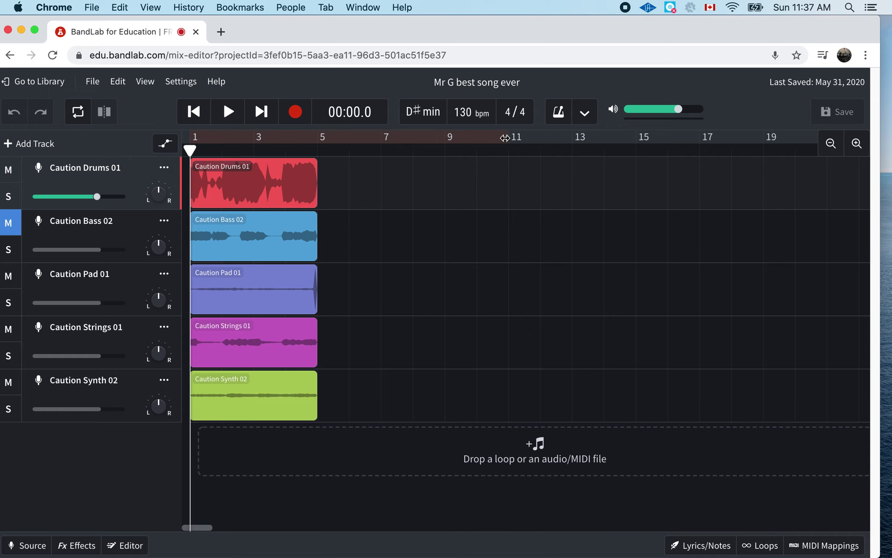
drag(505, 138, 656, 137)
drag(515, 134, 197, 135)
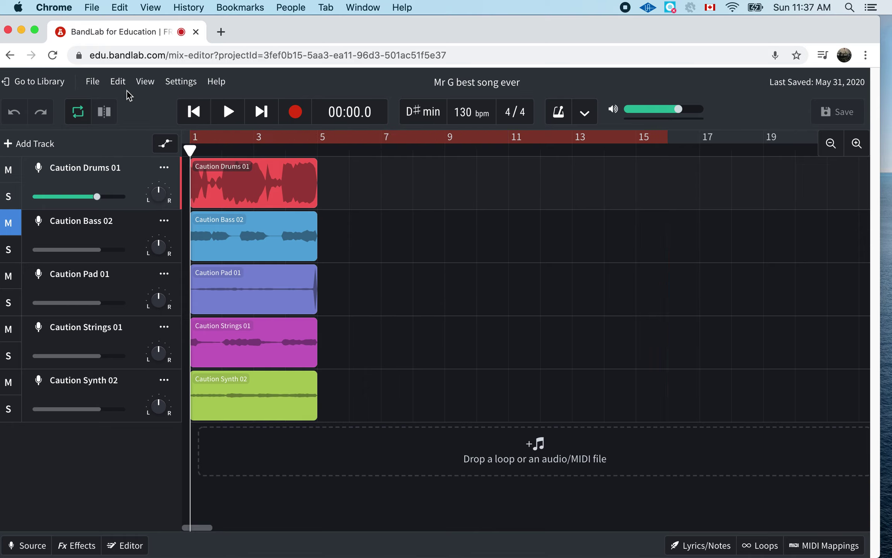
click(77, 113)
drag(282, 33, 288, 29)
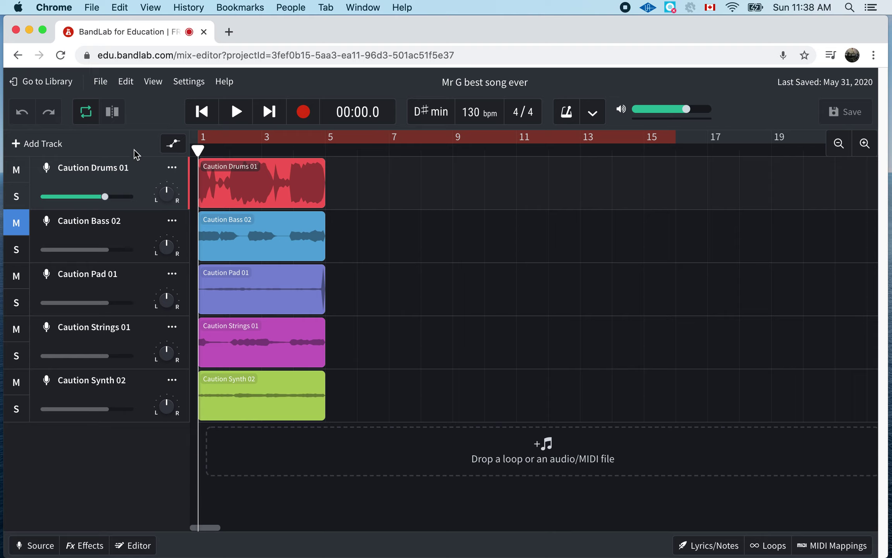
Step: Mute the Caution Drums 01 track, comparing short playbacks with and without the drums
click(18, 170)
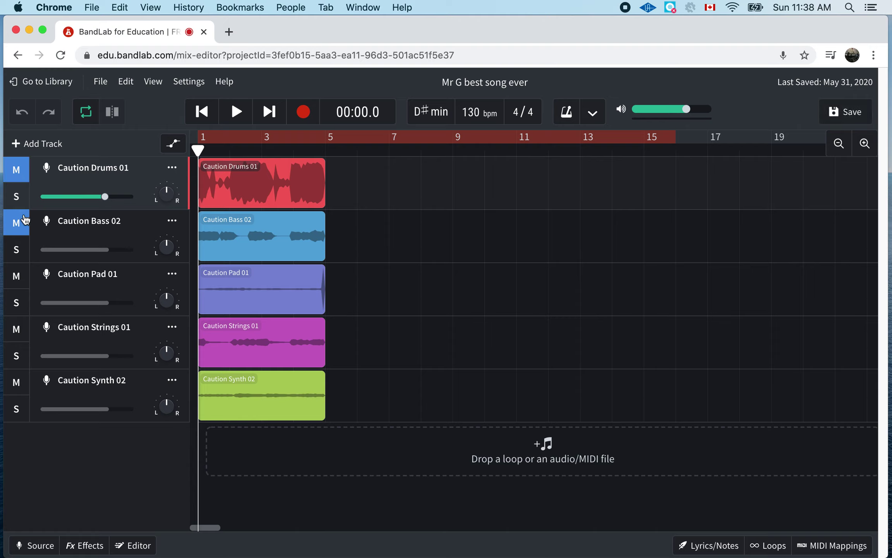
key(space)
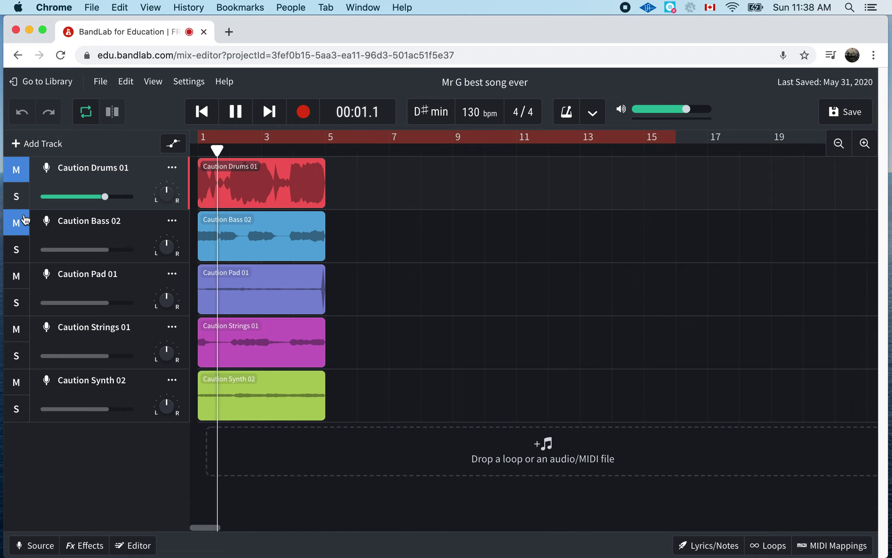
key(space)
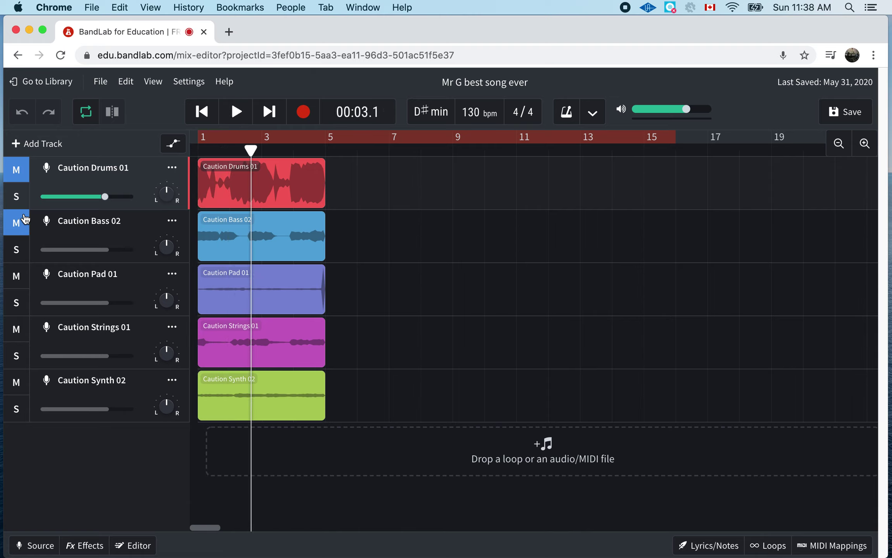
click(24, 170)
key(Return)
key(space)
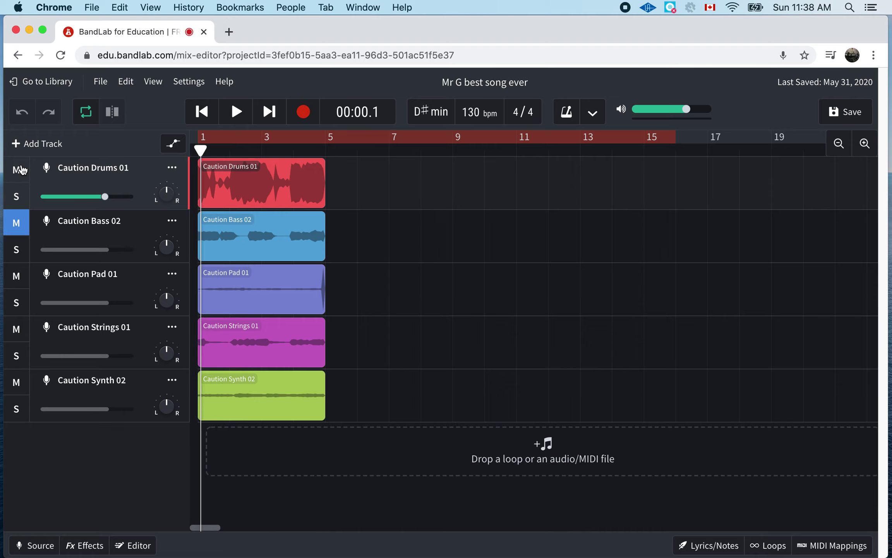
key(space)
click(23, 169)
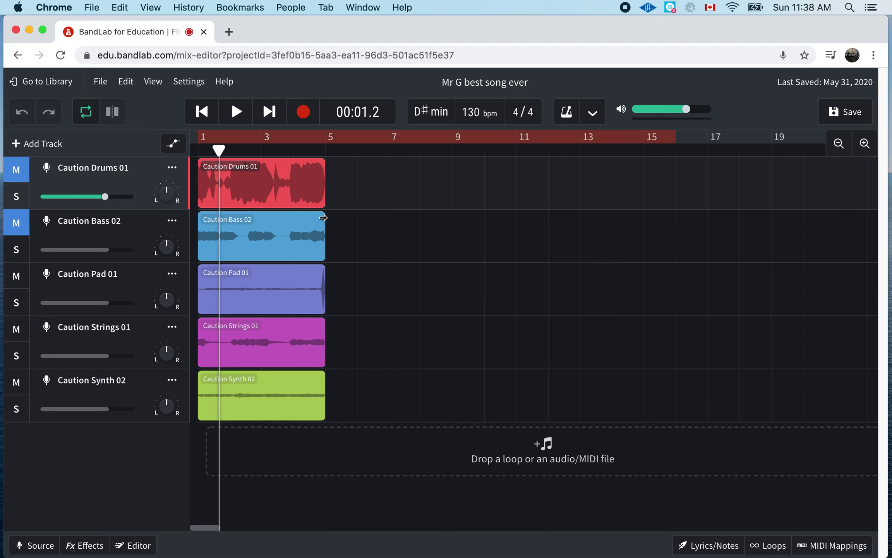
Step: Loop the Caution Bass 02, Caution Pad 01, Caution Strings 01 and Caution Synth 02 regions out to bar 16
mouse_move(322, 217)
mouse_down()
mouse_move(360, 219)
mouse_move(323, 218)
mouse_up()
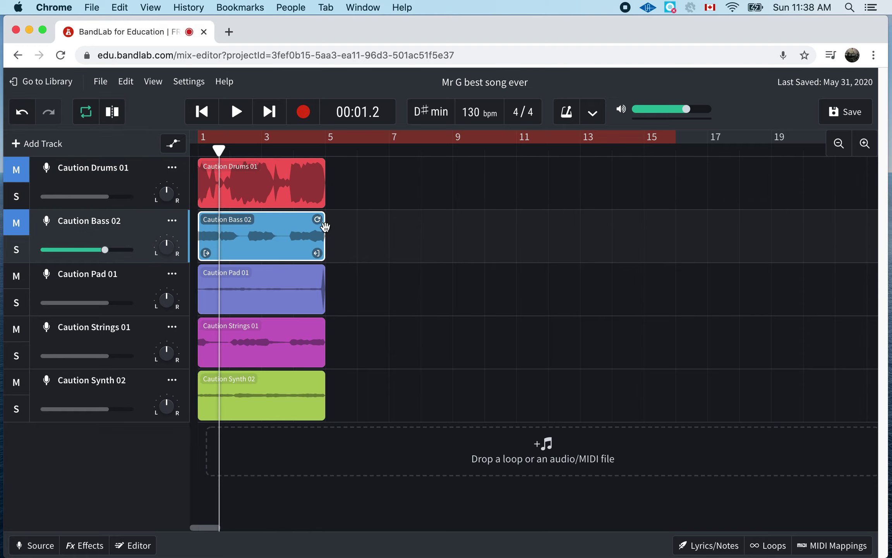
drag(319, 220, 670, 205)
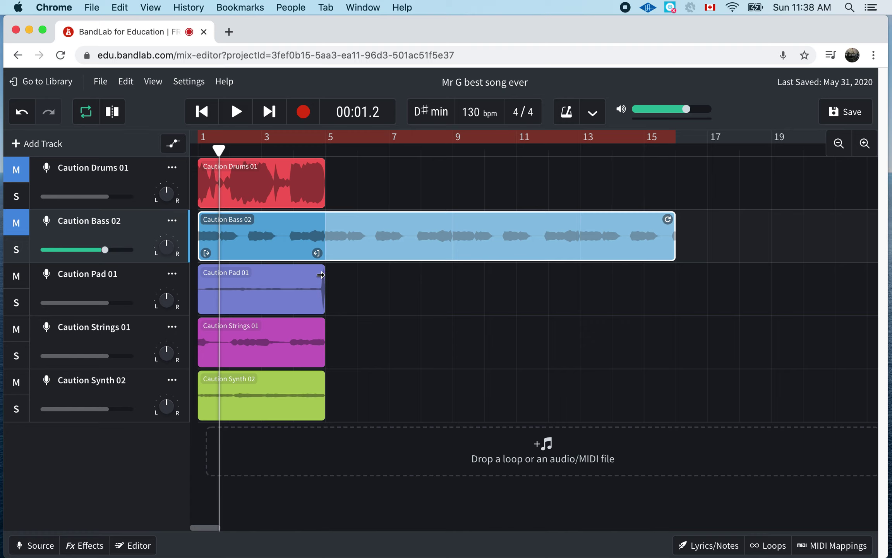
mouse_move(320, 275)
mouse_down()
mouse_move(351, 277)
mouse_move(330, 279)
mouse_up()
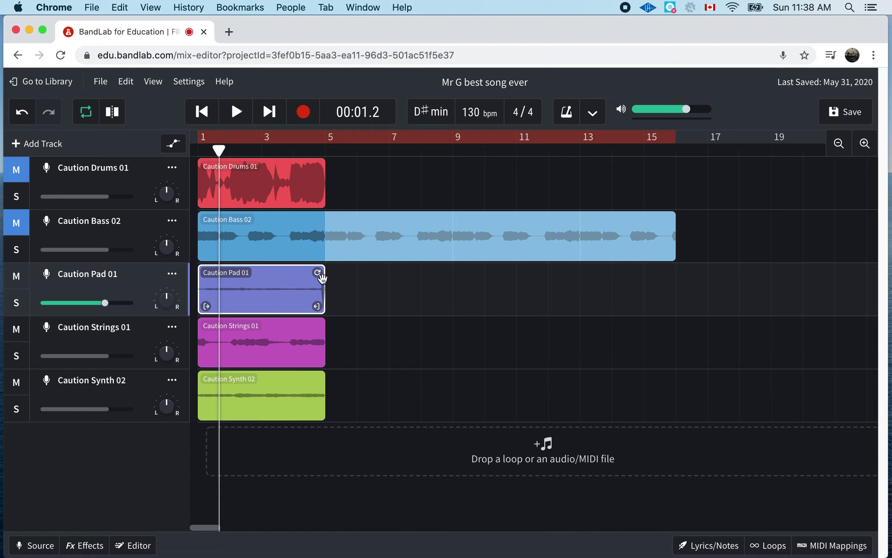
drag(319, 272, 668, 264)
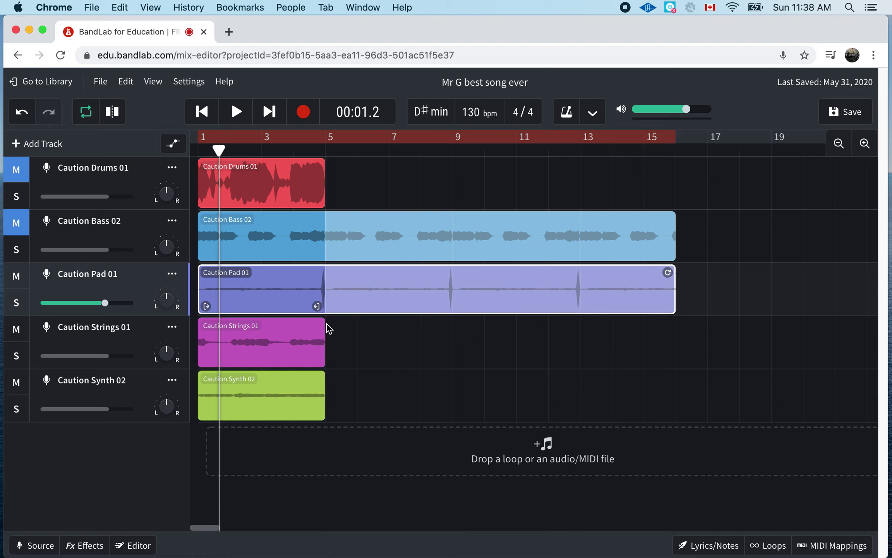
drag(320, 324, 672, 322)
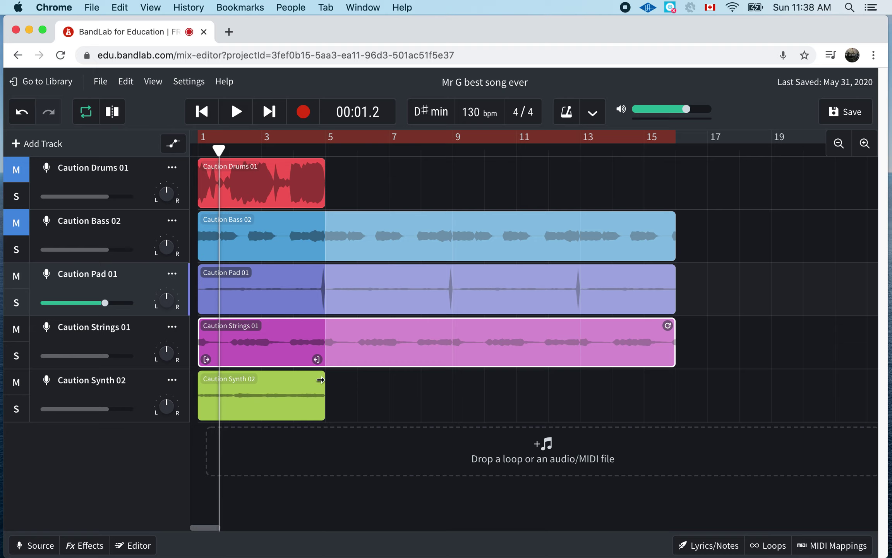
drag(319, 379, 668, 380)
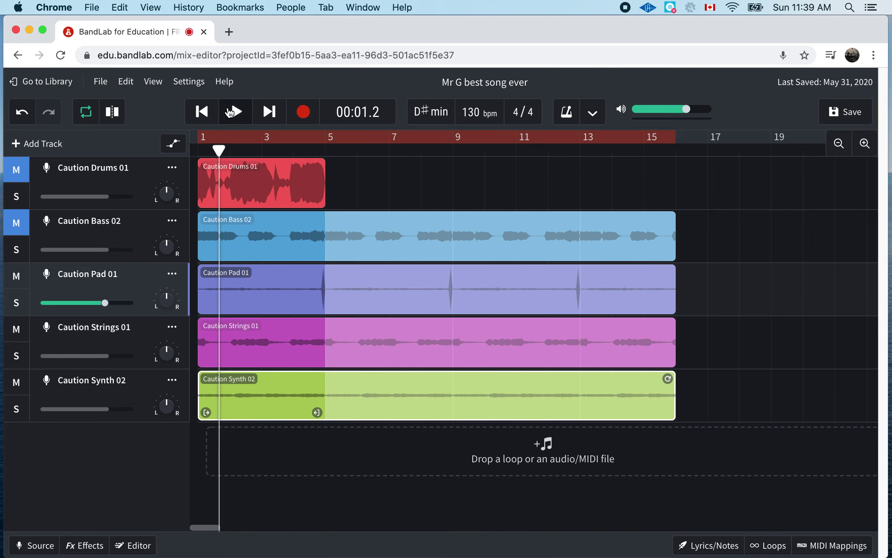
Step: Play the song through the cycle region, trying the metronome on and off during playback, and stop
click(86, 111)
click(86, 112)
key(space)
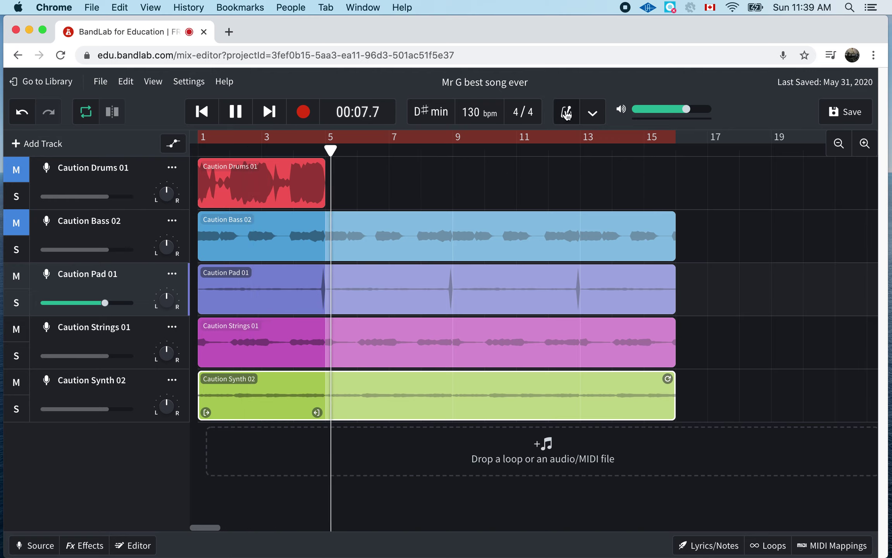
click(566, 113)
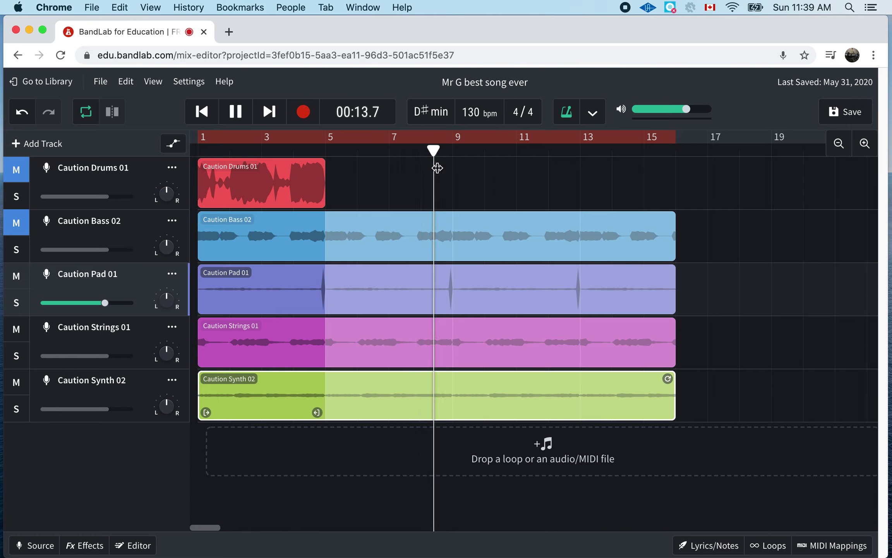
click(566, 112)
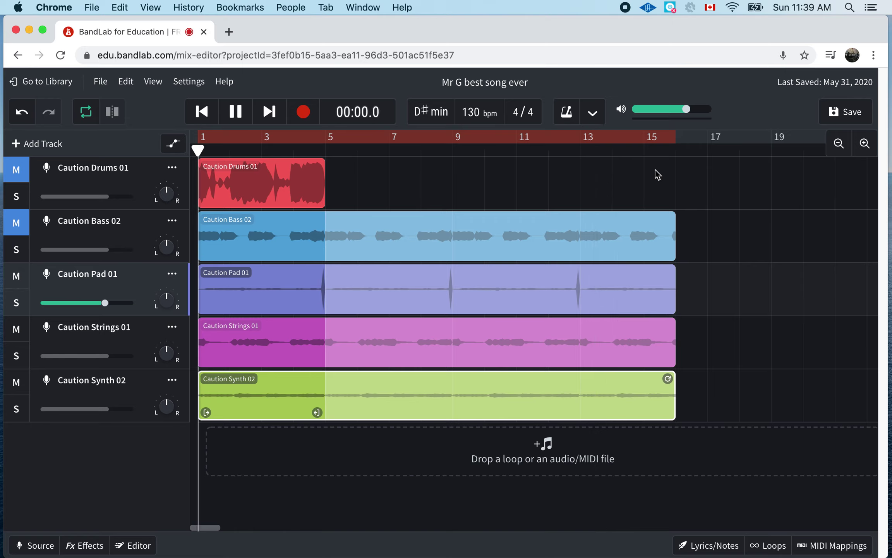
key(space)
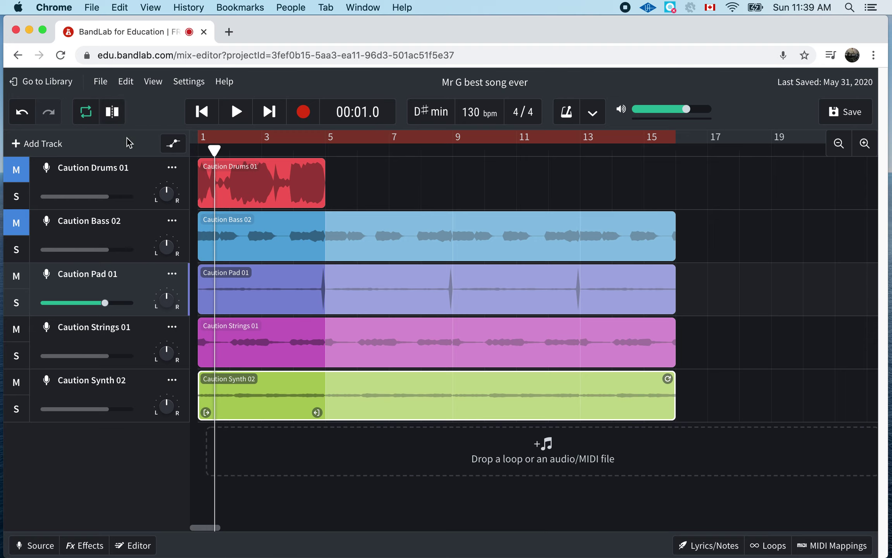
Step: Add a new Drum Machine track to the project
click(16, 144)
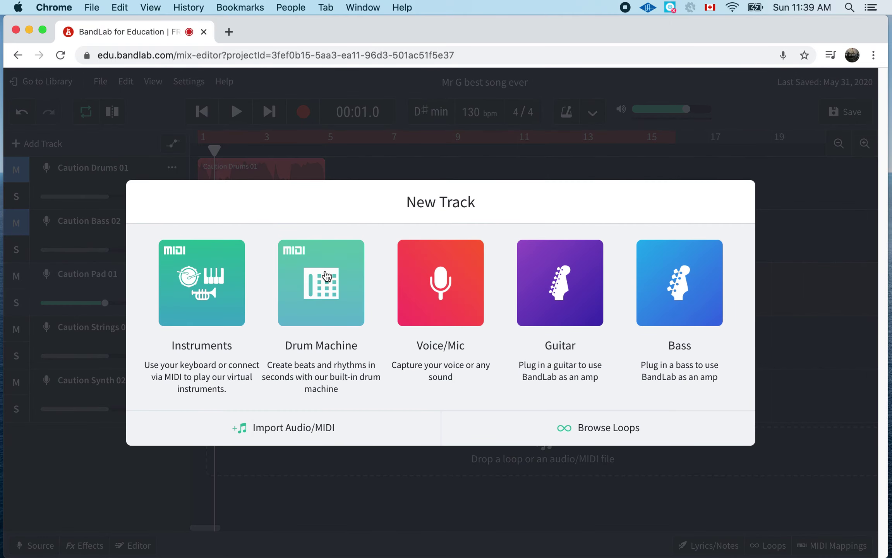
click(326, 276)
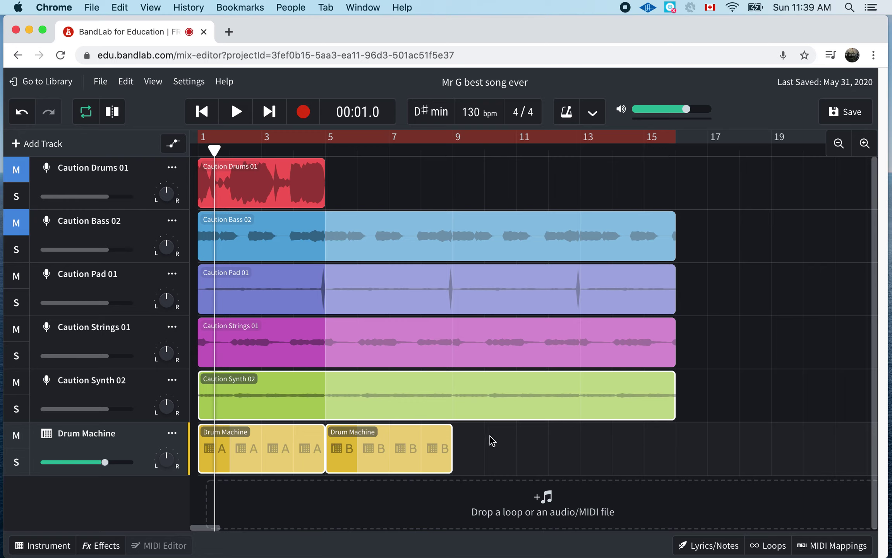
Step: Try to select and cut both default Drum Machine regions together
drag(490, 436, 255, 441)
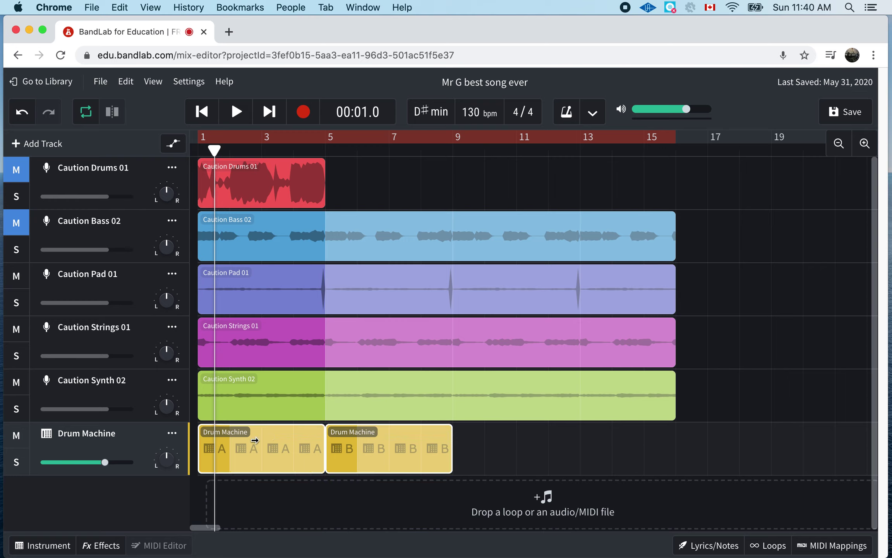
click(125, 82)
drag(496, 439, 276, 450)
click(114, 8)
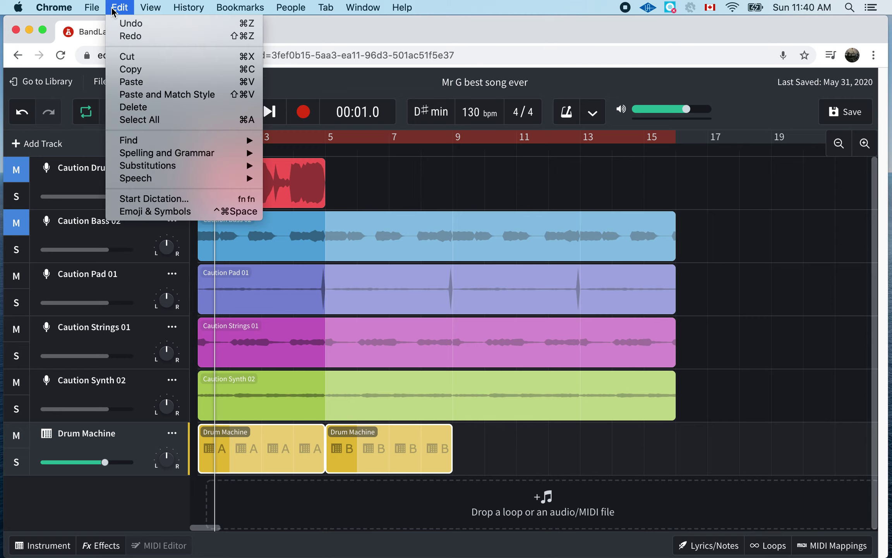
click(135, 58)
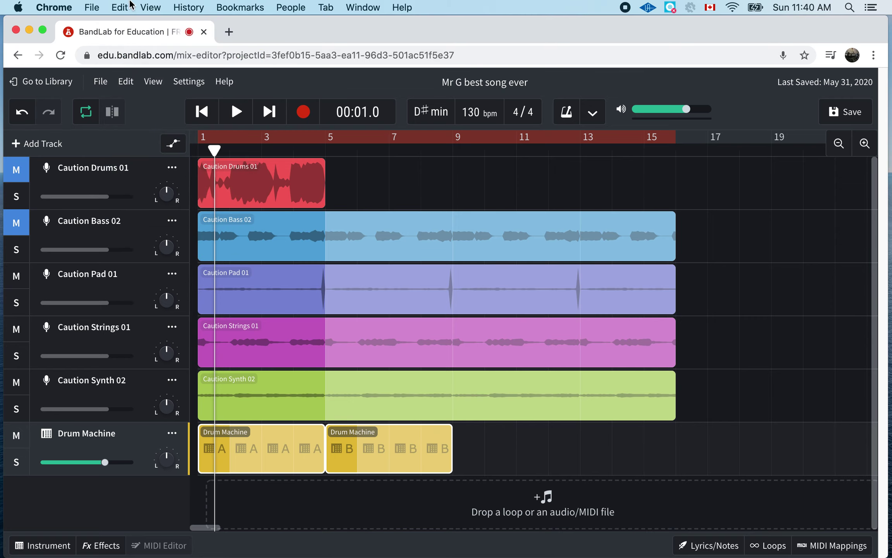
drag(520, 465, 283, 451)
right_click(456, 443)
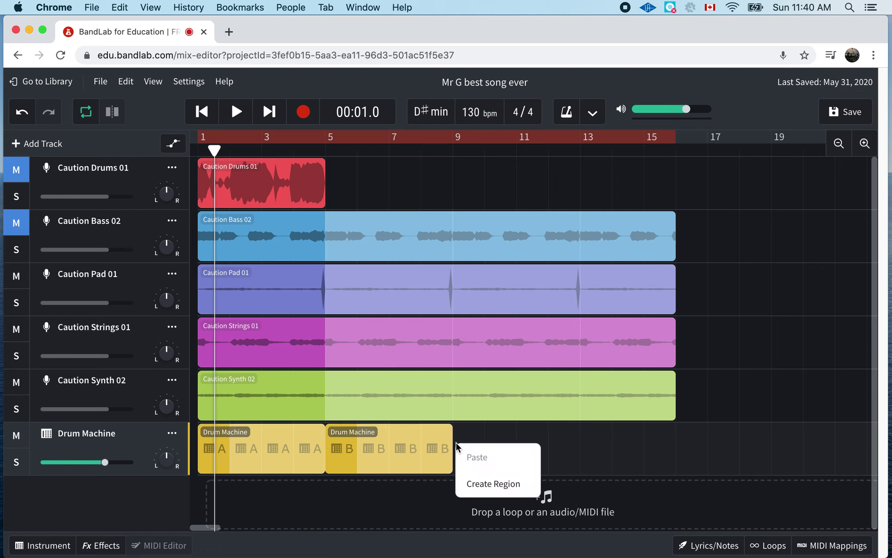
click(456, 444)
Step: Delete the default pattern B and pattern A regions from the Drum Machine track
click(418, 442)
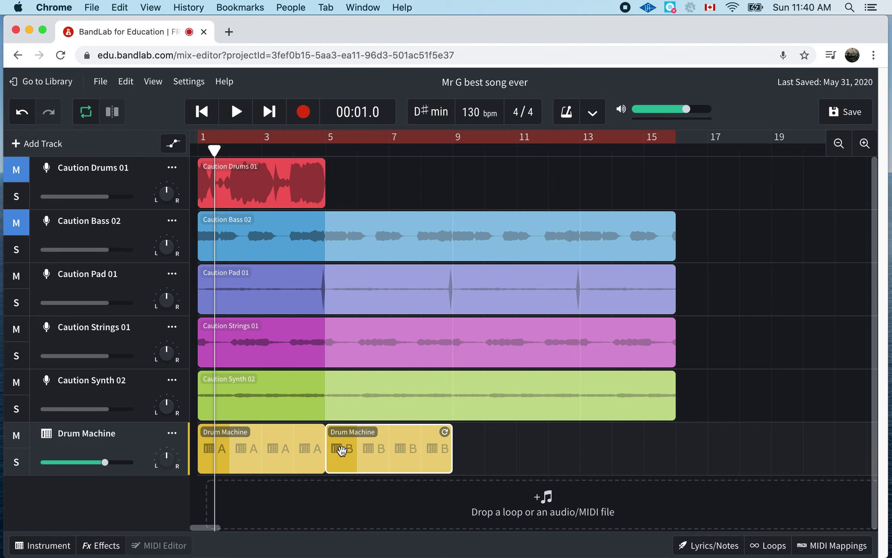
right_click(356, 452)
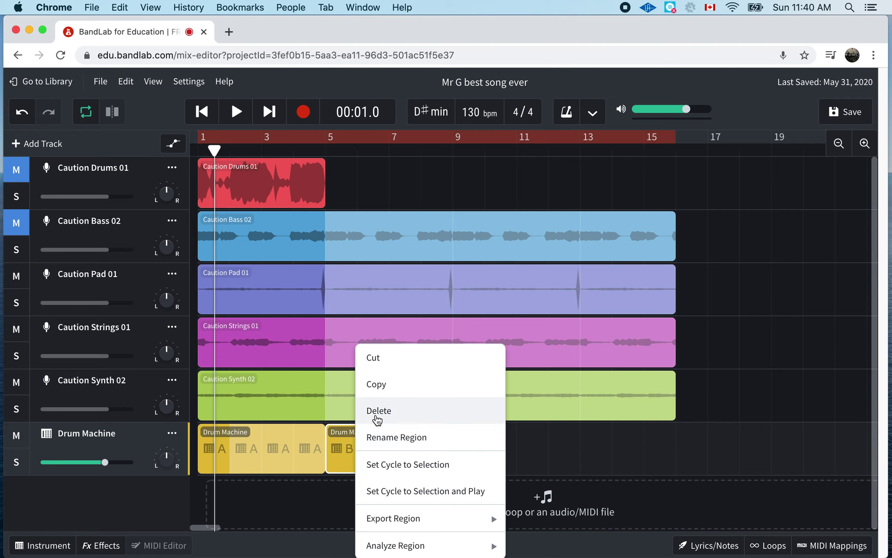
click(376, 411)
right_click(299, 444)
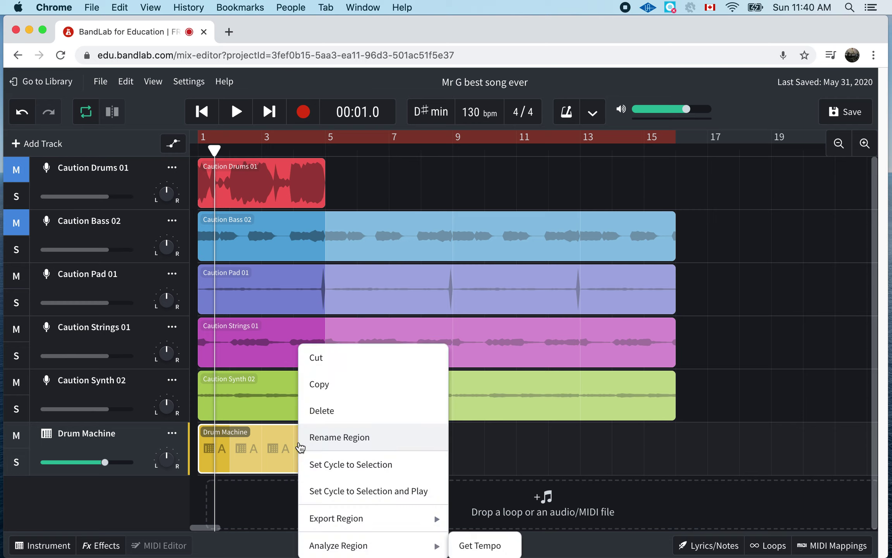
click(318, 410)
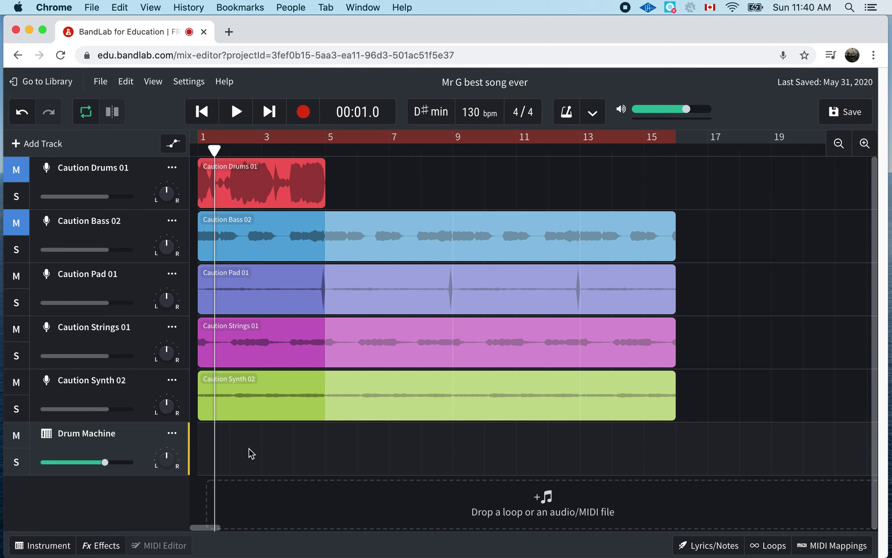
Step: Open the Drum Machine track's 808 Kit step grid and clear pattern A
double_click(104, 433)
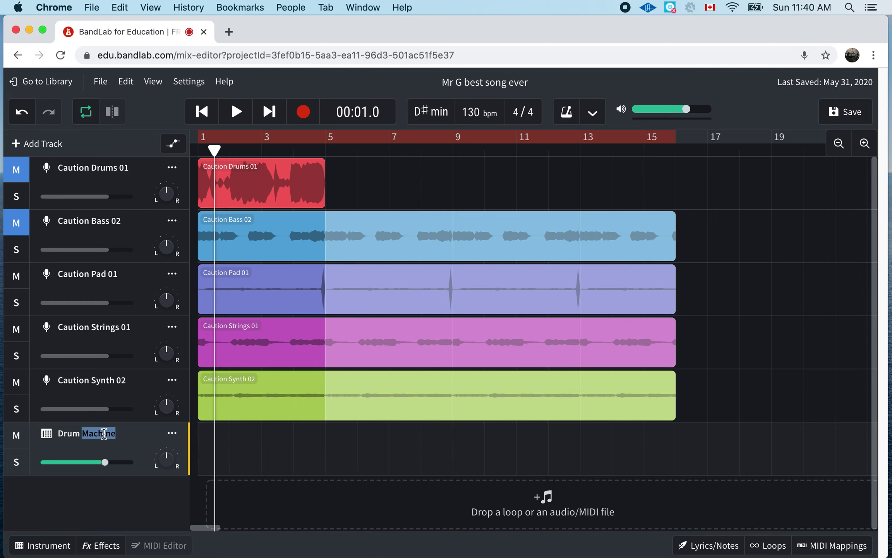
click(47, 435)
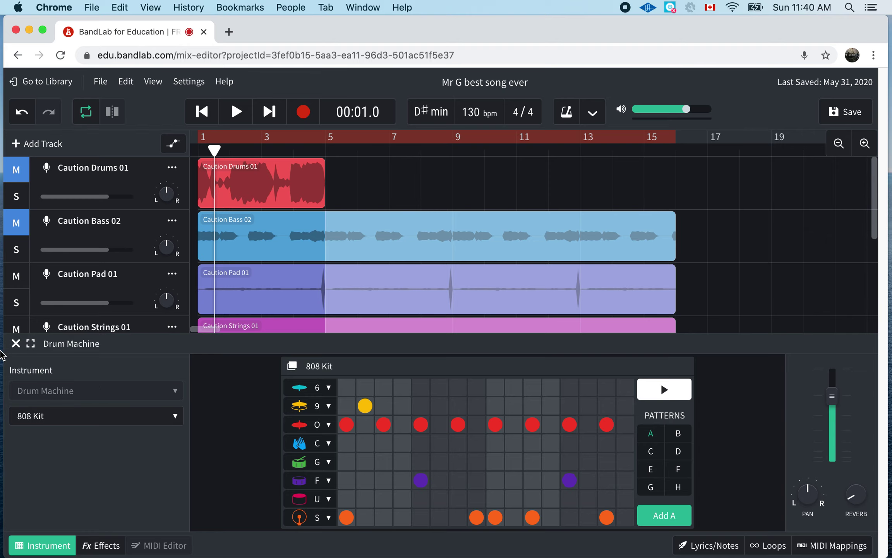
click(15, 343)
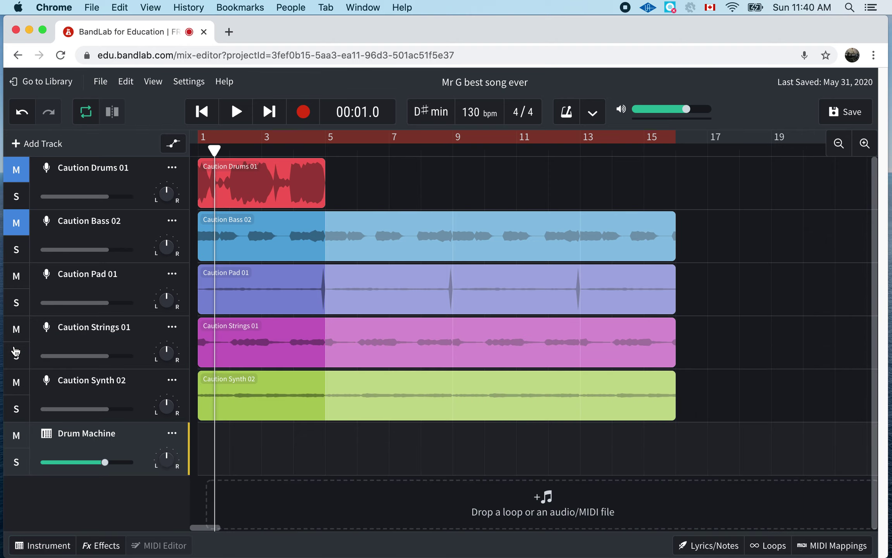
click(47, 436)
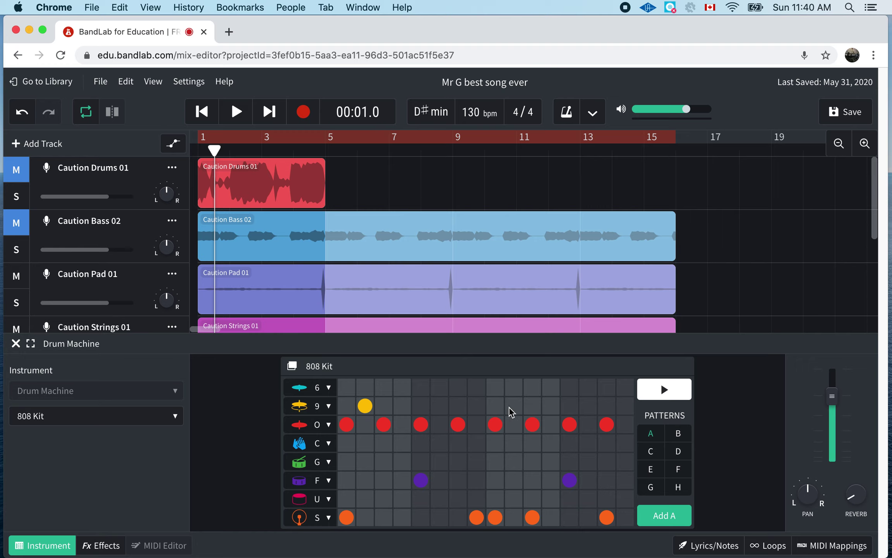
right_click(537, 401)
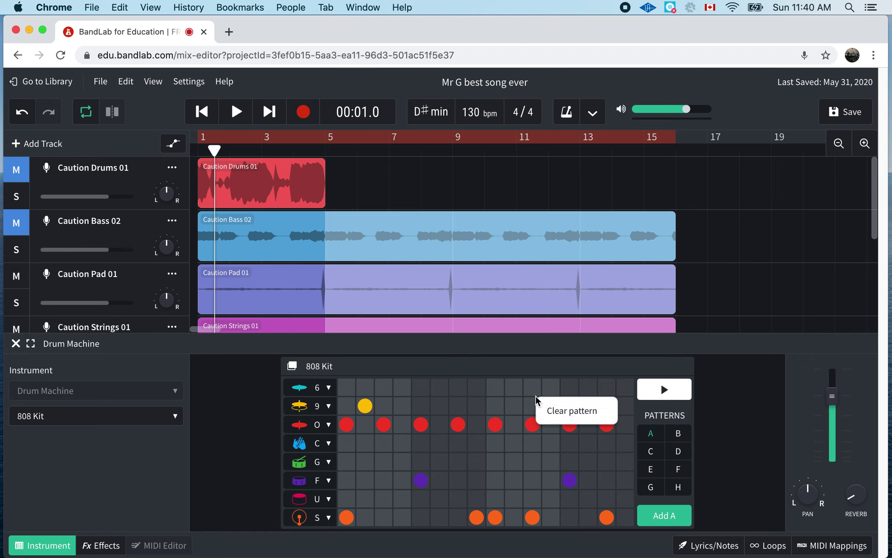
click(559, 410)
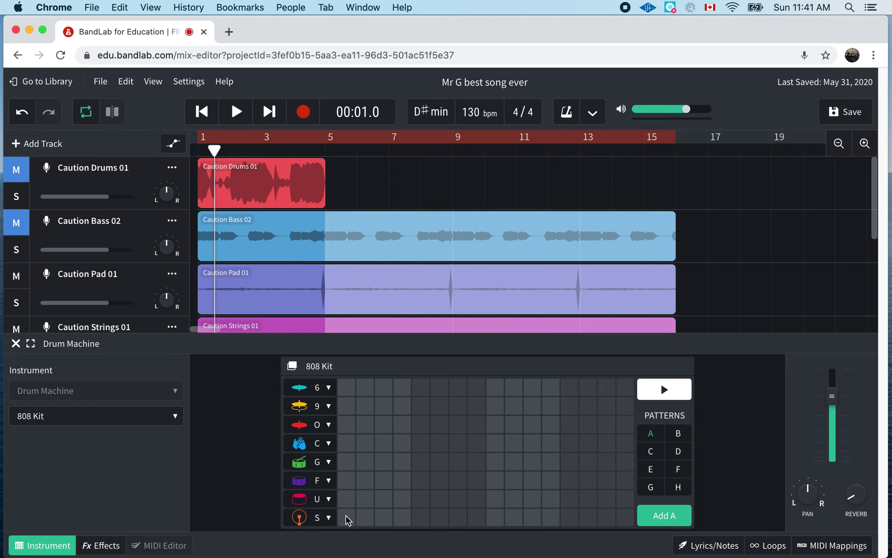
Step: Preview the Kick sound on row S and view the alternative sounds available for that row
click(299, 518)
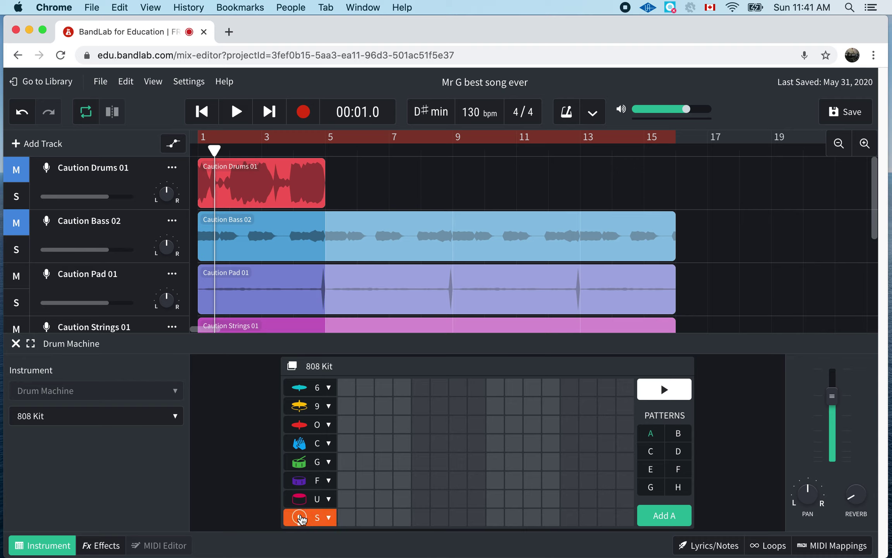
click(300, 517)
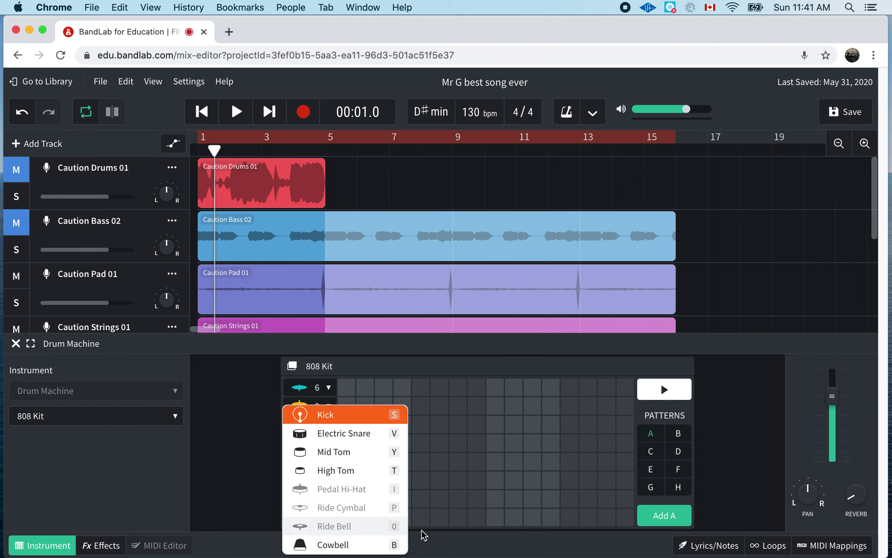
click(470, 548)
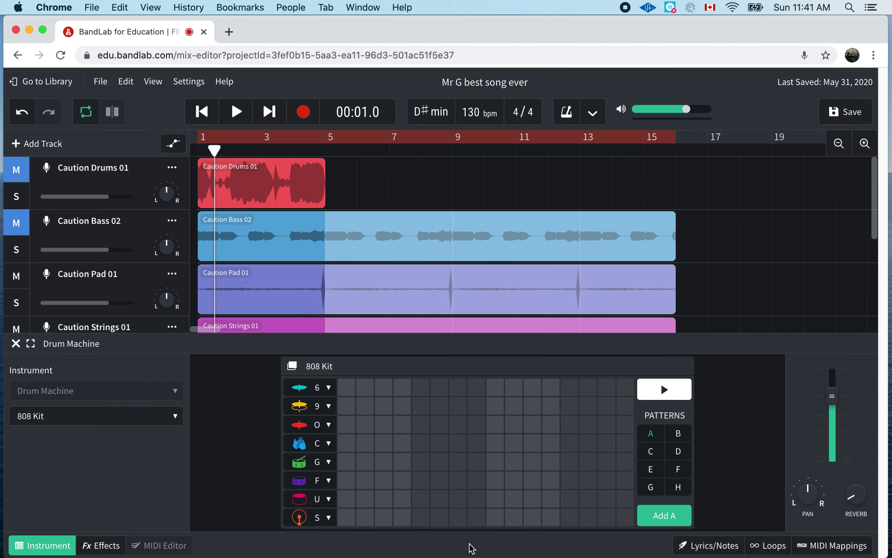
Step: Program pattern A with Kick hits on steps 1, 9 and 11 and row F drum hits on steps 5 and 13, and preview it
click(344, 518)
click(418, 482)
click(495, 516)
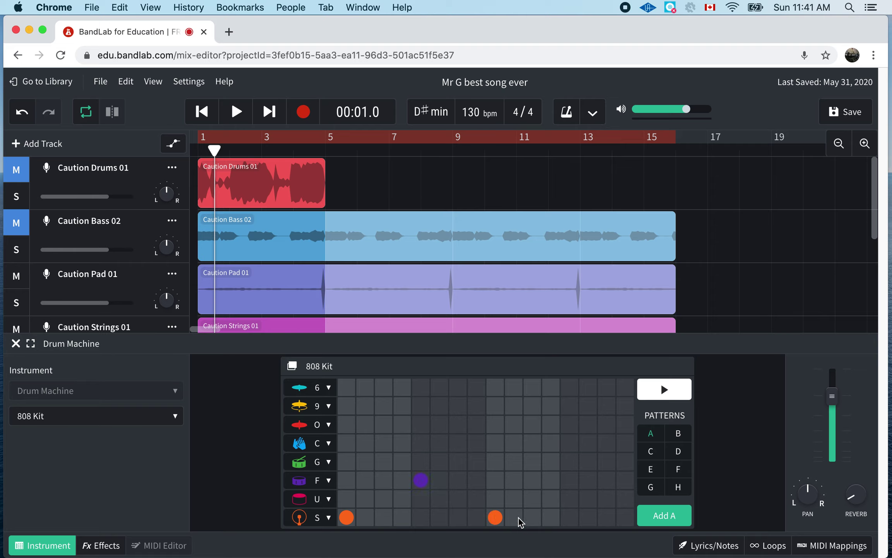
click(530, 518)
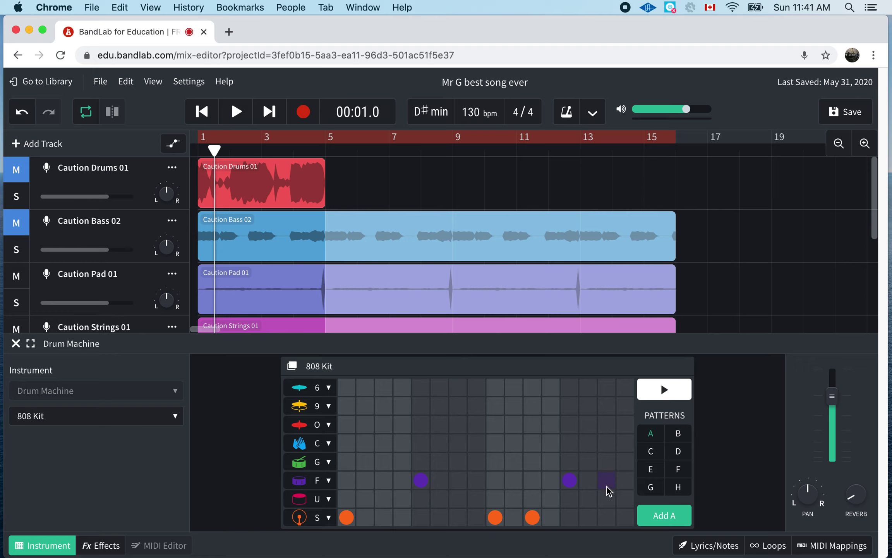
click(660, 391)
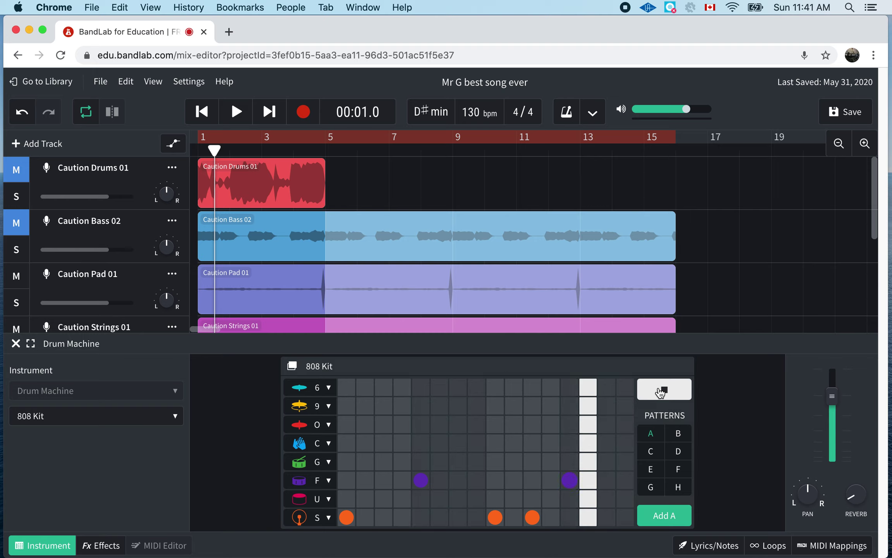
click(660, 392)
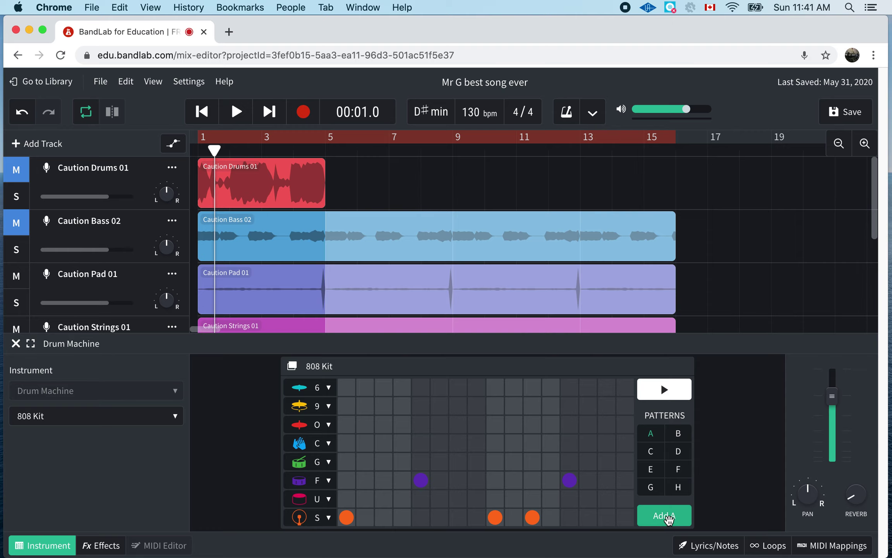
Step: Place pattern A at bar 1 of the Drum Machine track and play back the start of the song
click(38, 547)
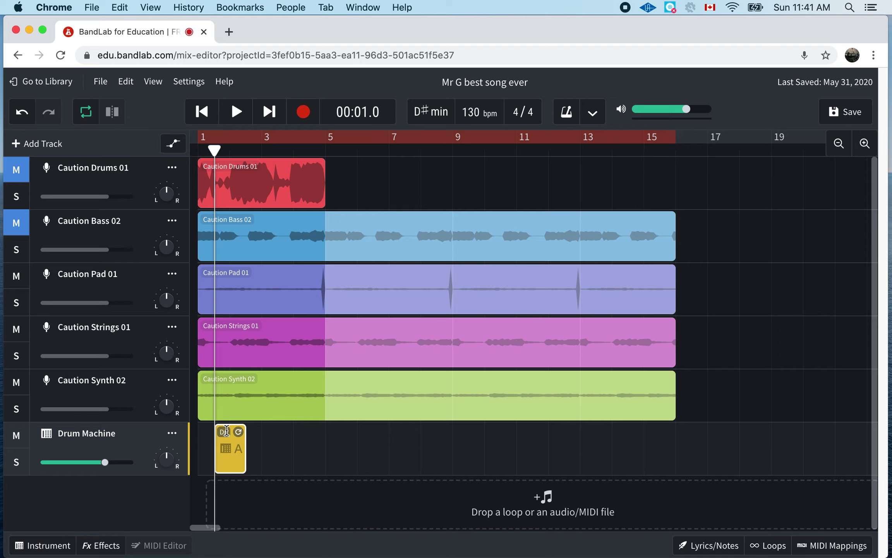
drag(221, 450, 206, 455)
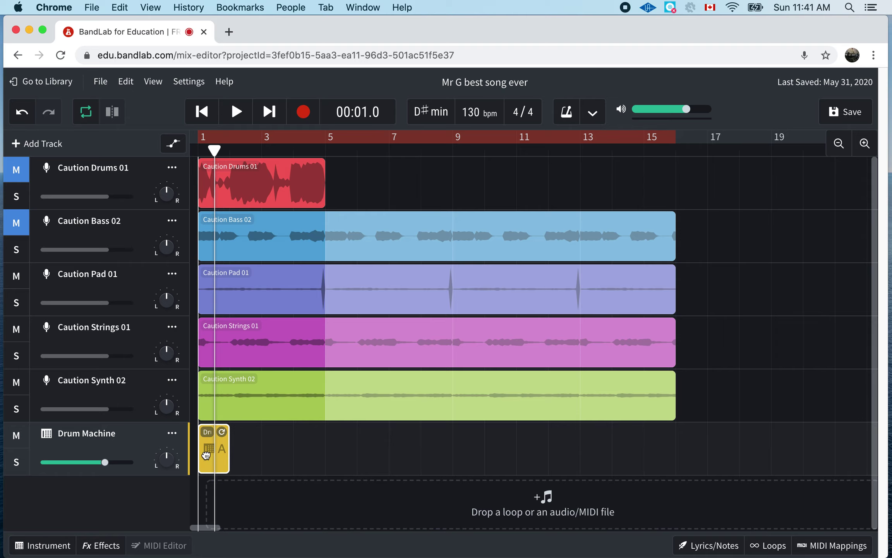
drag(214, 150, 621, 150)
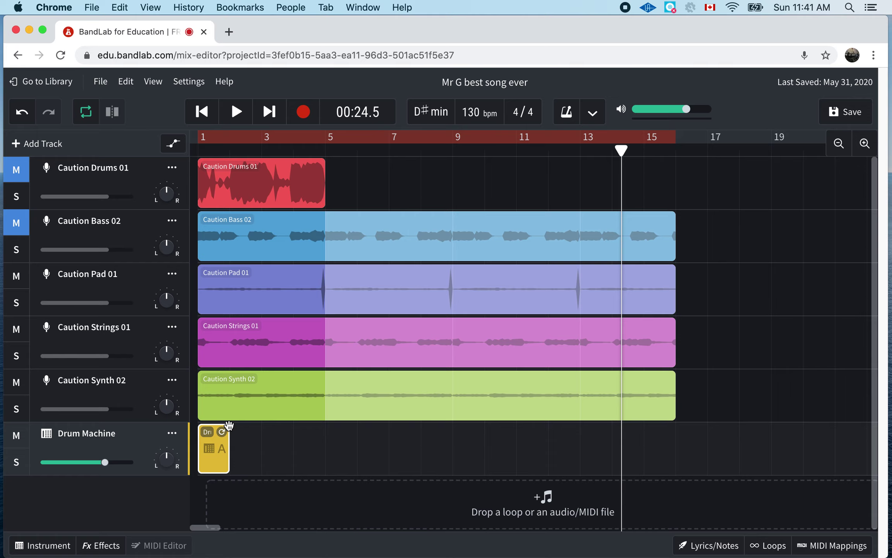
key(space)
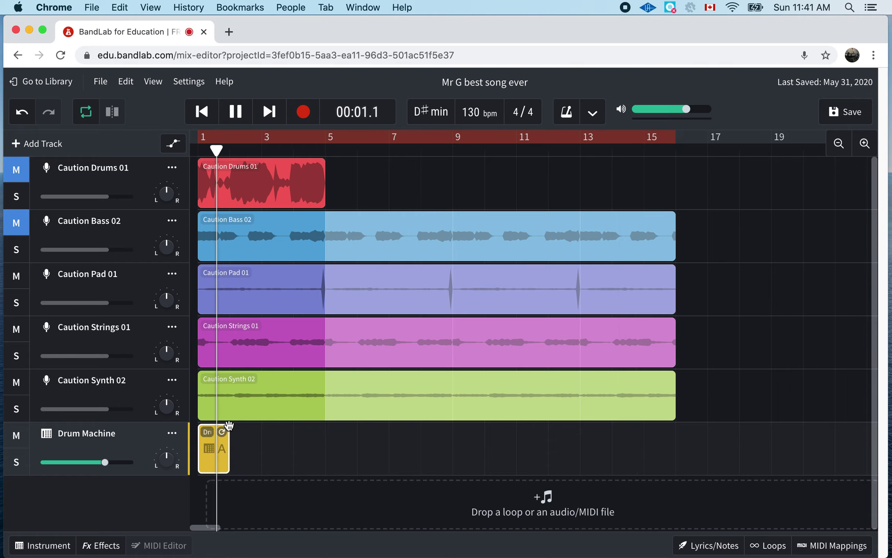
key(space)
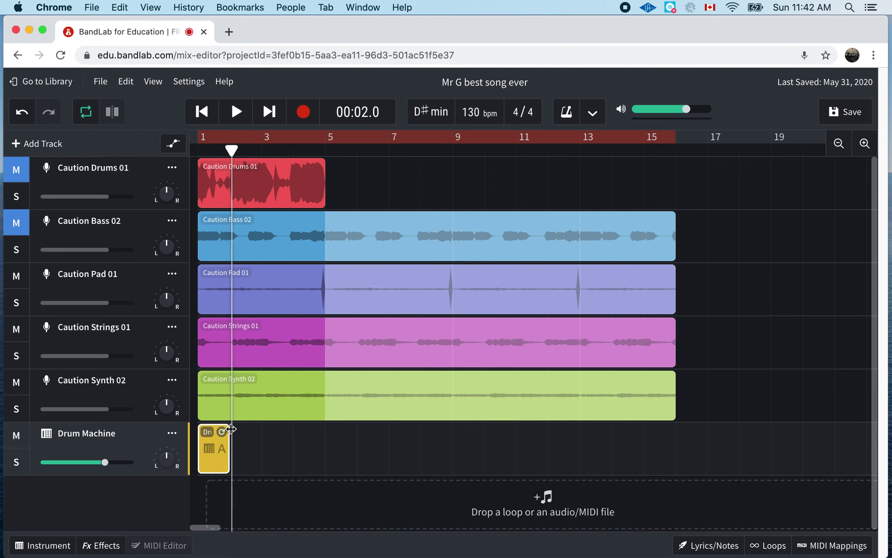
Step: Loop the pattern A region out to bar 9 and listen to the song with it
drag(231, 429, 322, 428)
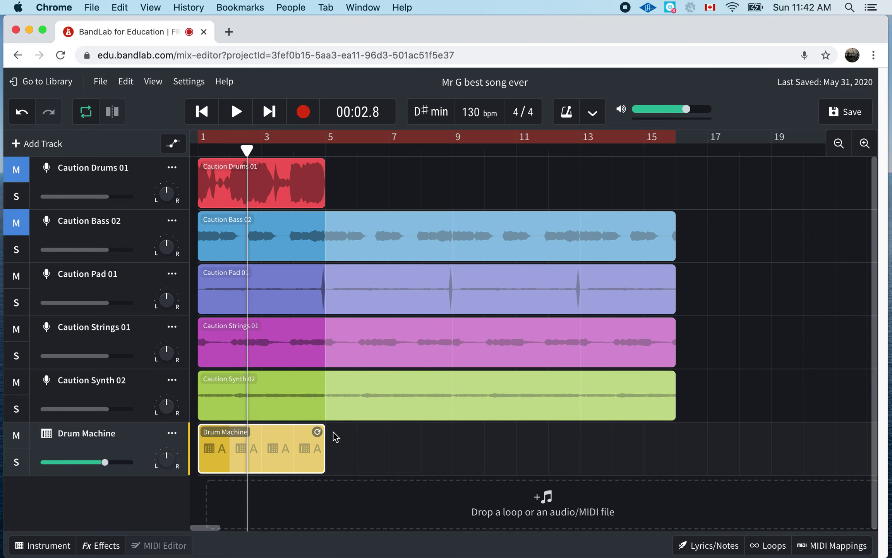
drag(318, 431, 446, 429)
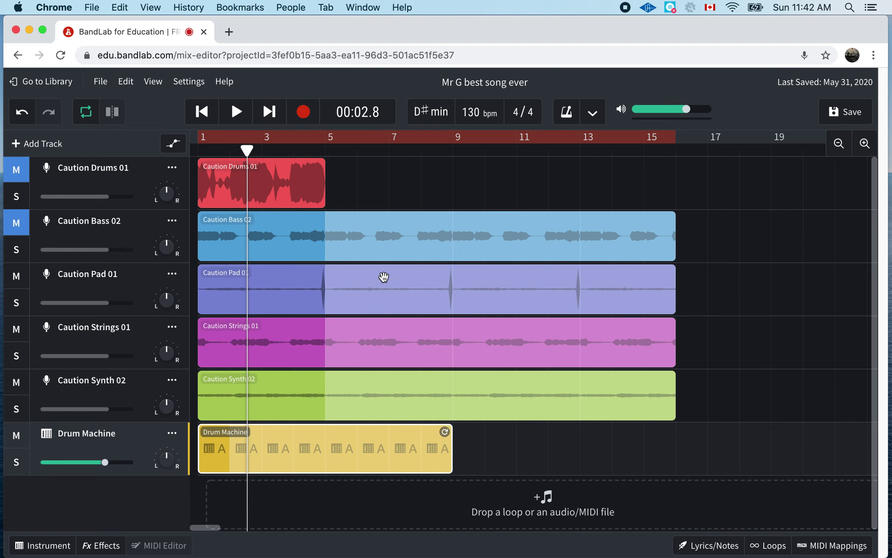
click(235, 112)
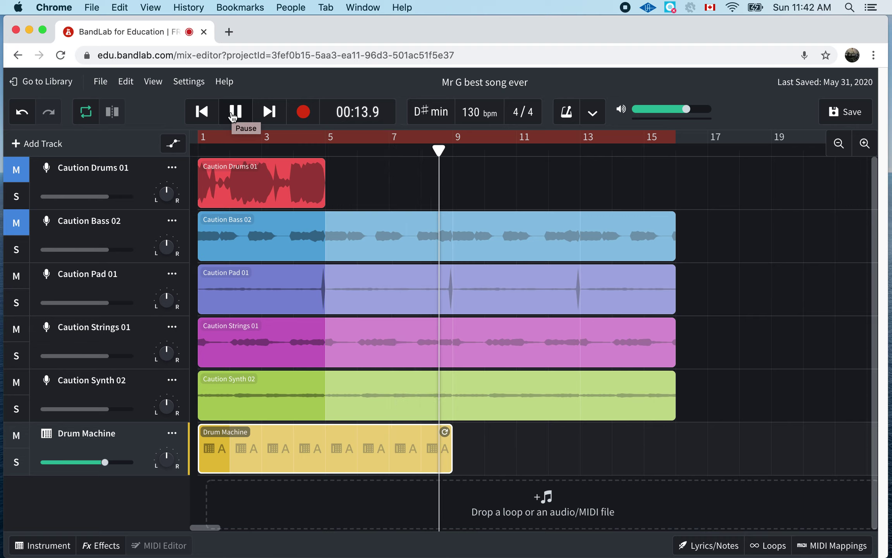
click(234, 113)
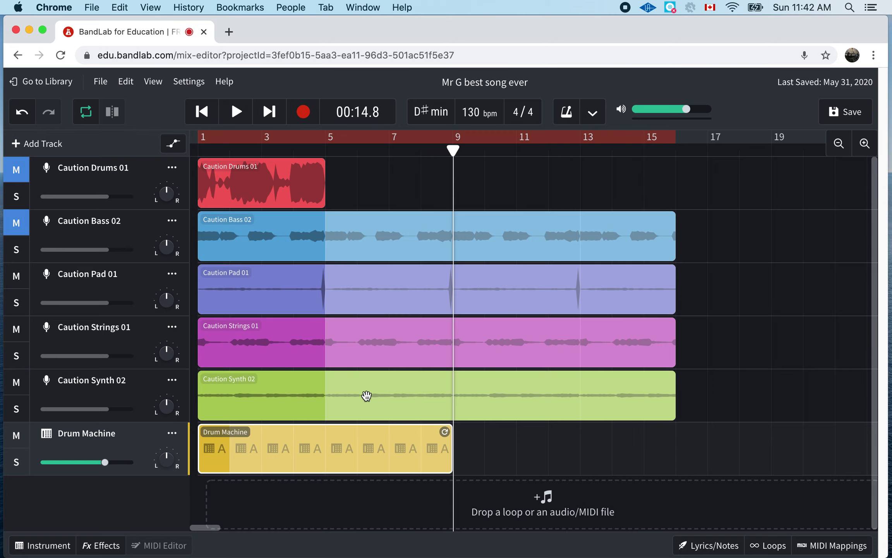
Step: Reopen the Drum Machine track's step grid, stop the pattern preview and clear pattern B
click(45, 434)
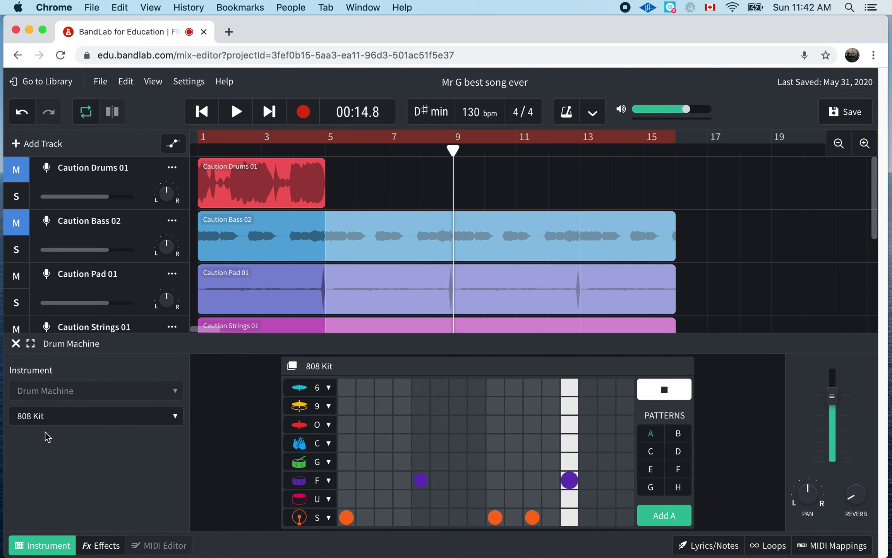
click(666, 389)
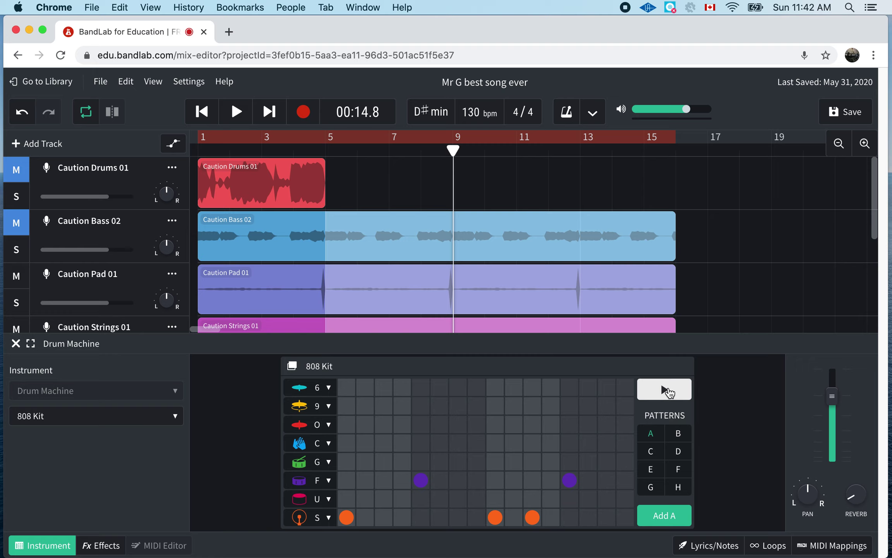
click(678, 433)
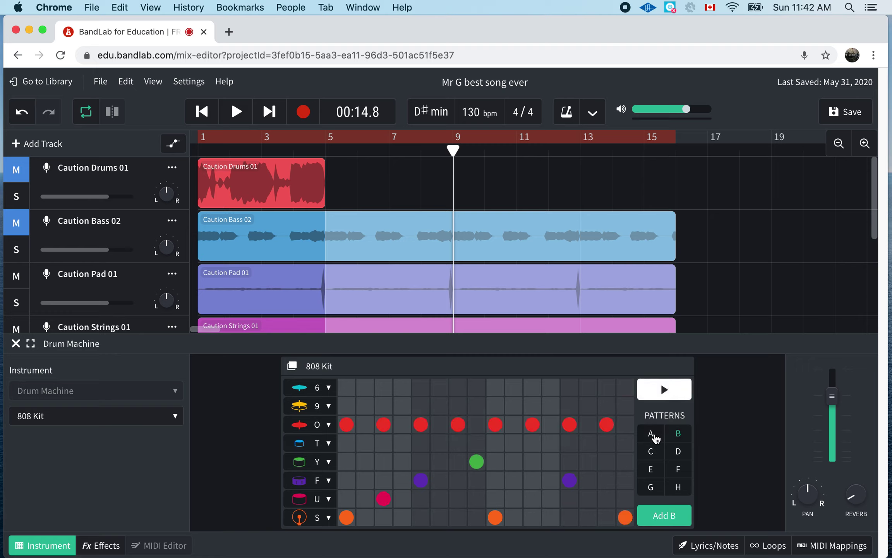
click(654, 435)
click(678, 433)
right_click(608, 403)
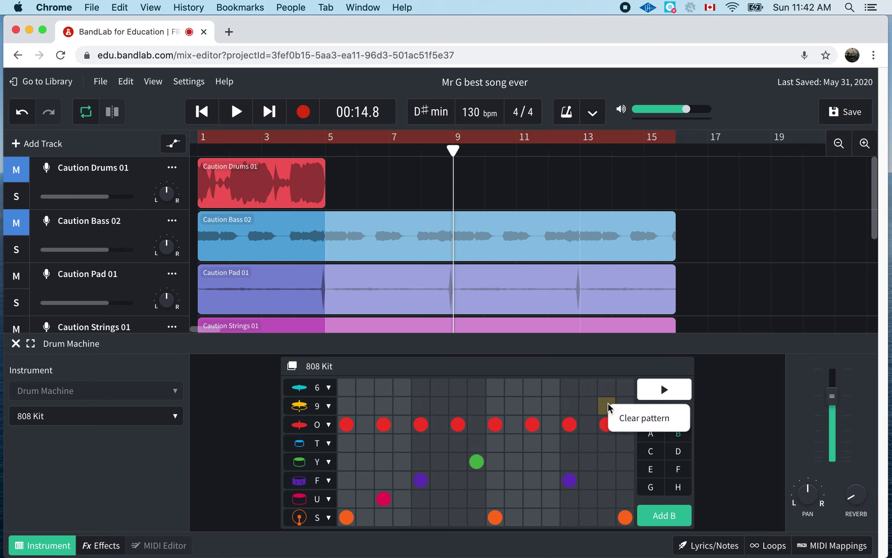
click(622, 418)
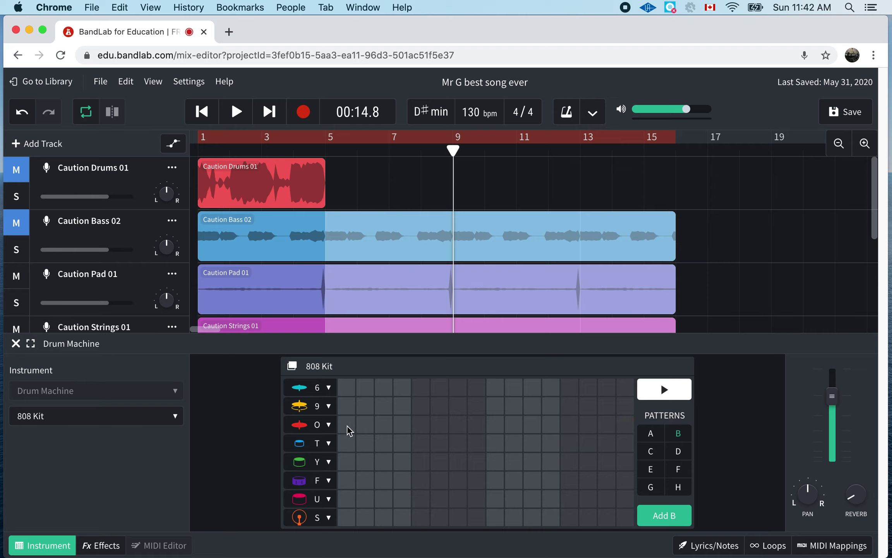
Step: Place Kick hits on steps 1, 5, 9 and 13 of pattern B
click(346, 517)
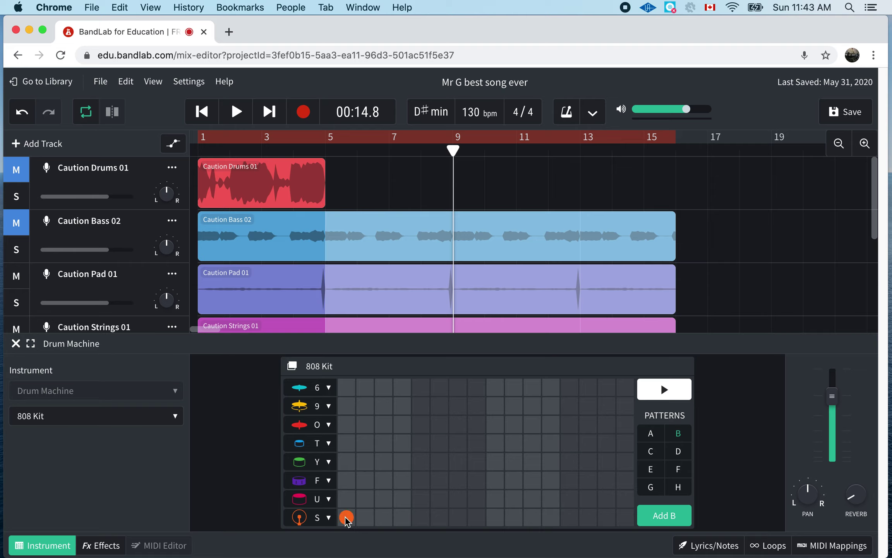
click(495, 517)
click(567, 517)
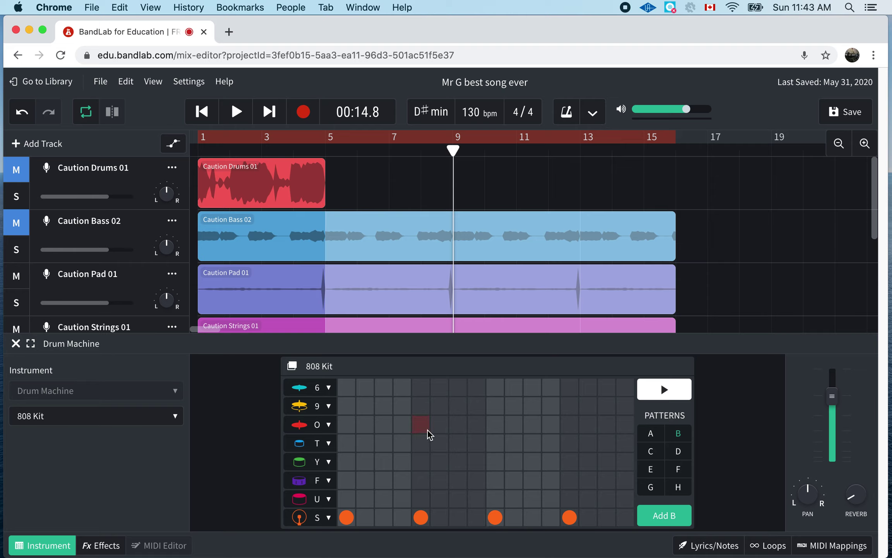
Step: Preview the row O cymbal and fill all 16 of its steps in pattern B
click(318, 425)
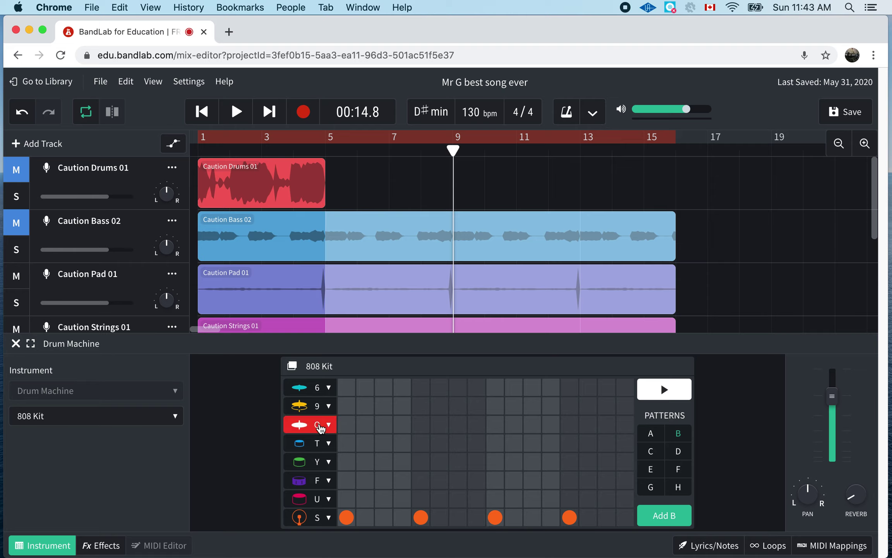
click(345, 424)
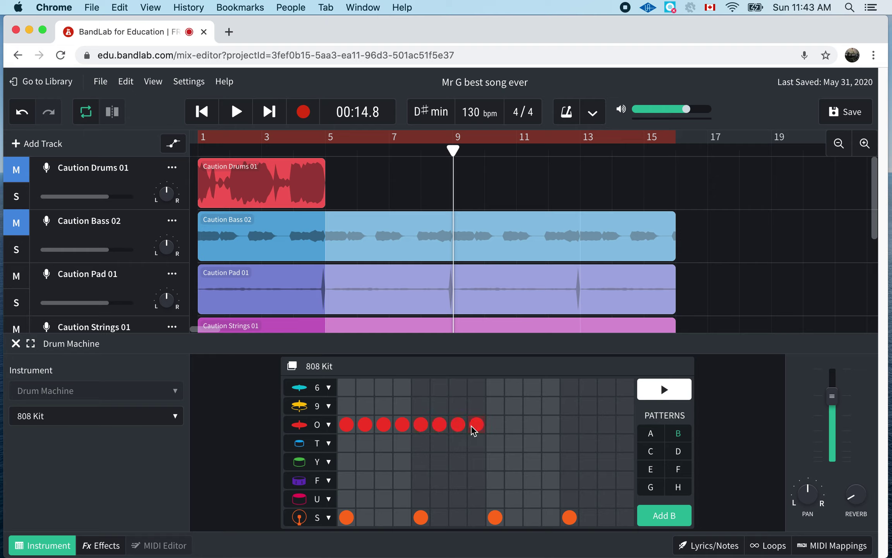
click(534, 425)
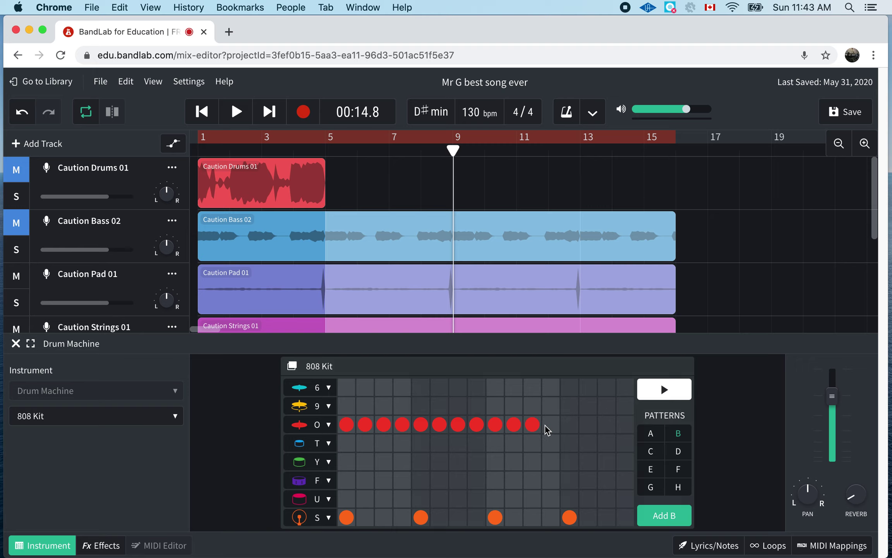
click(592, 425)
click(606, 425)
click(624, 425)
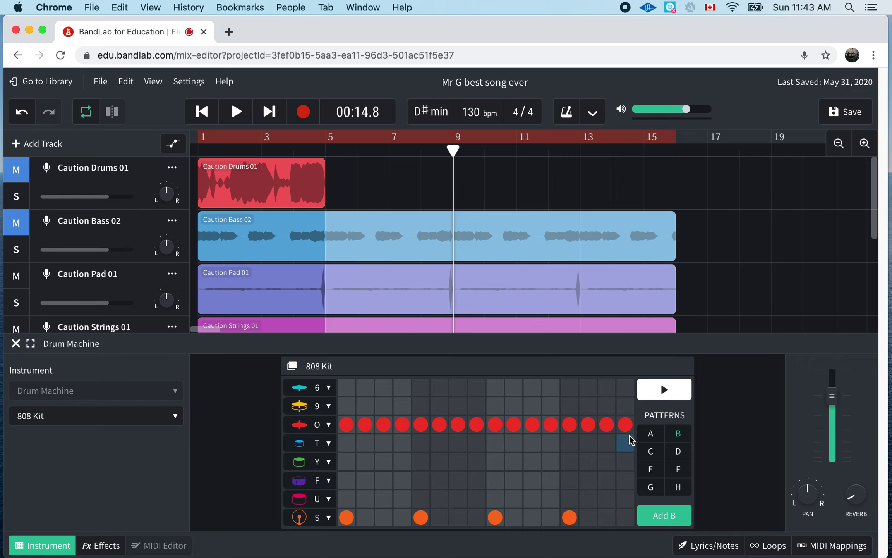
Step: Add row F drum hits on steps 5 and 13 during the pattern B preview, and place the pattern at bar 9 of the track
click(670, 393)
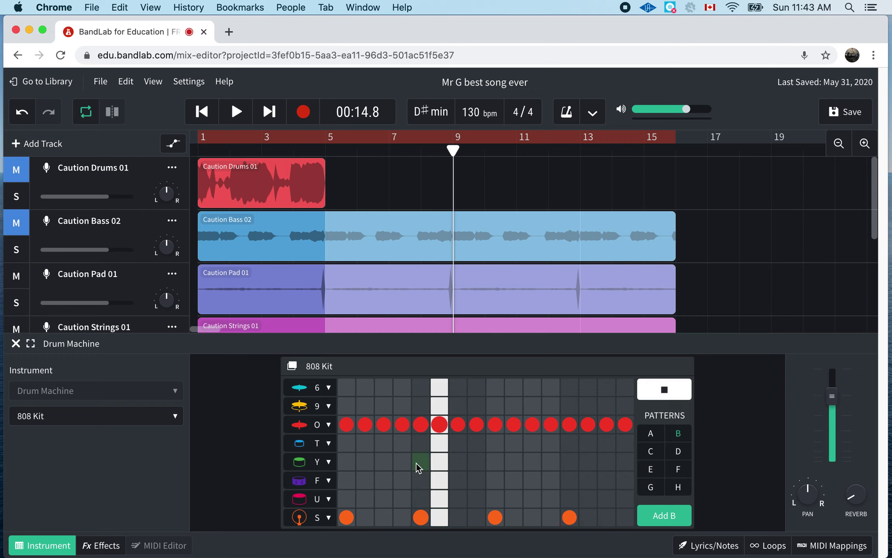
click(417, 482)
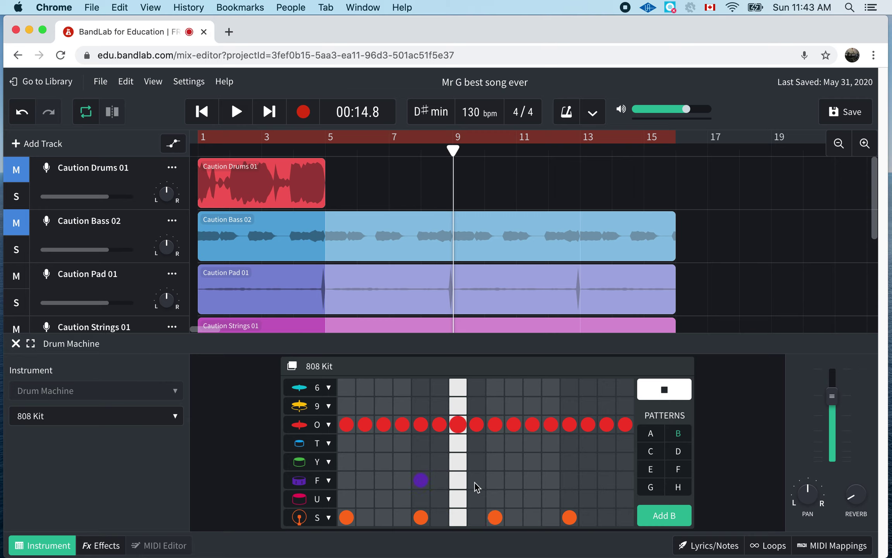
click(567, 481)
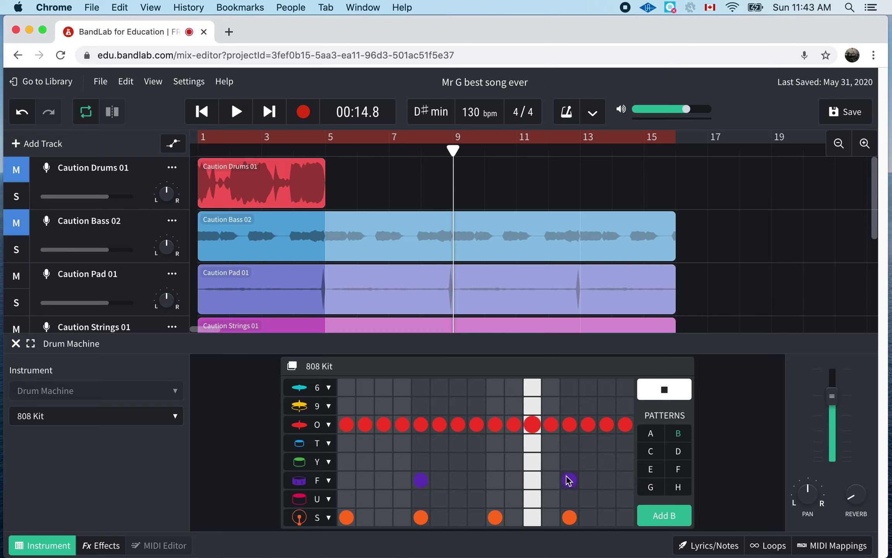
click(659, 390)
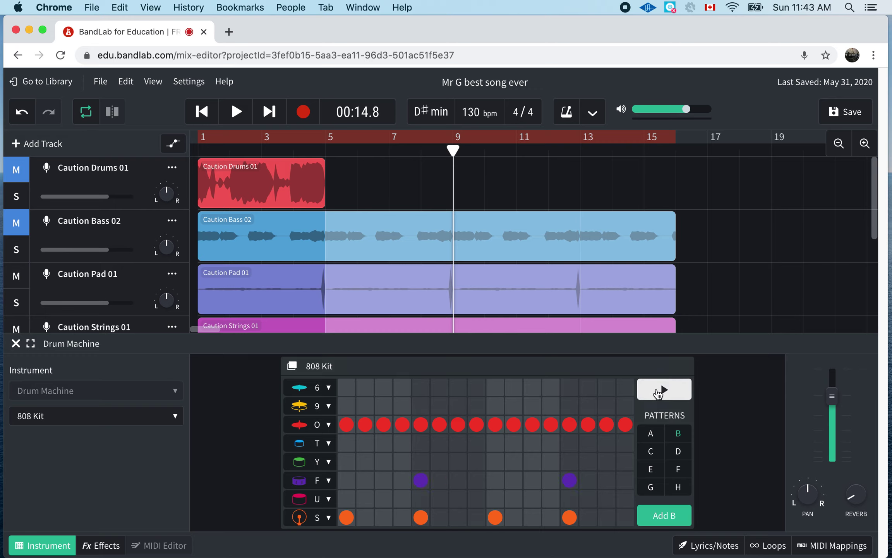
click(662, 516)
click(50, 546)
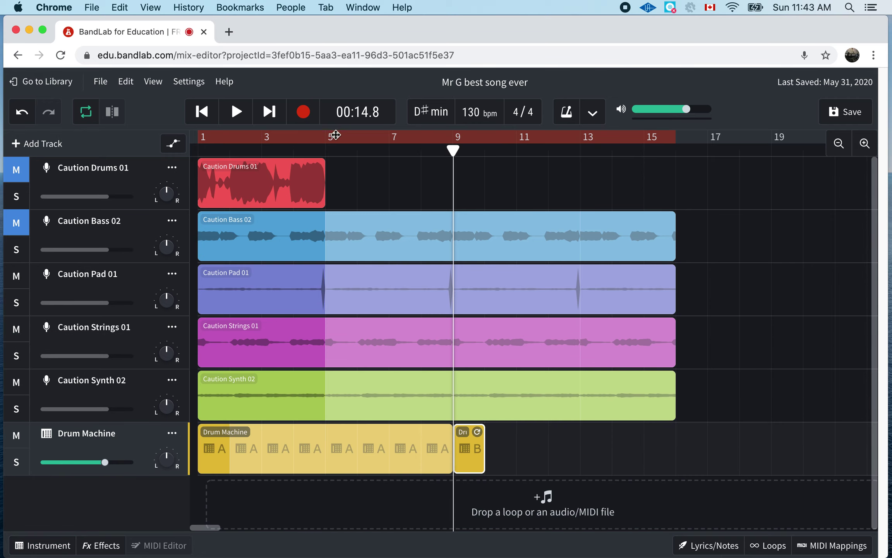
Step: Turn off cycle playback and play the song across the change from pattern A to pattern B
click(85, 111)
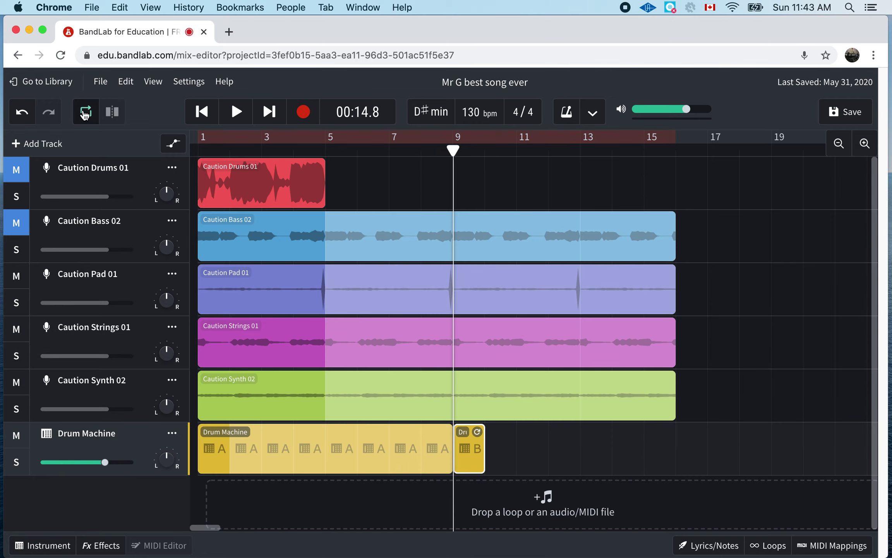
drag(453, 151, 391, 154)
key(space)
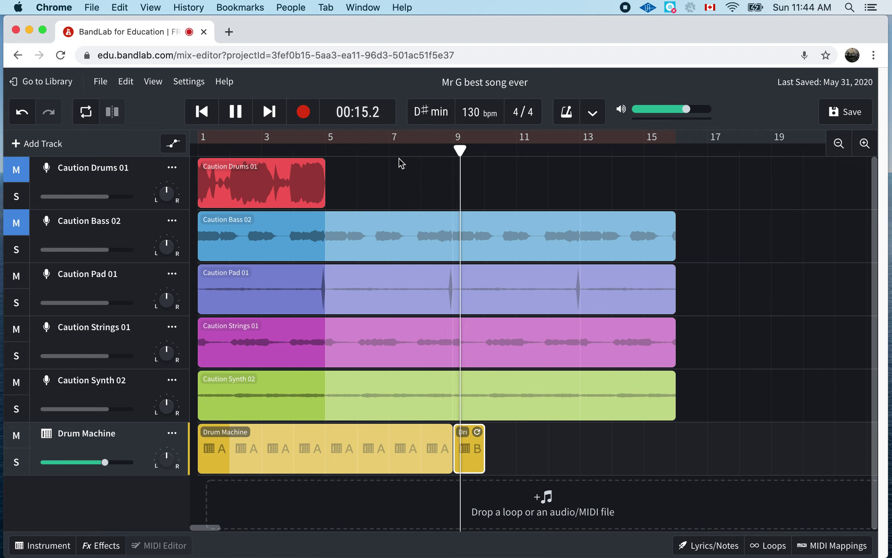
key(space)
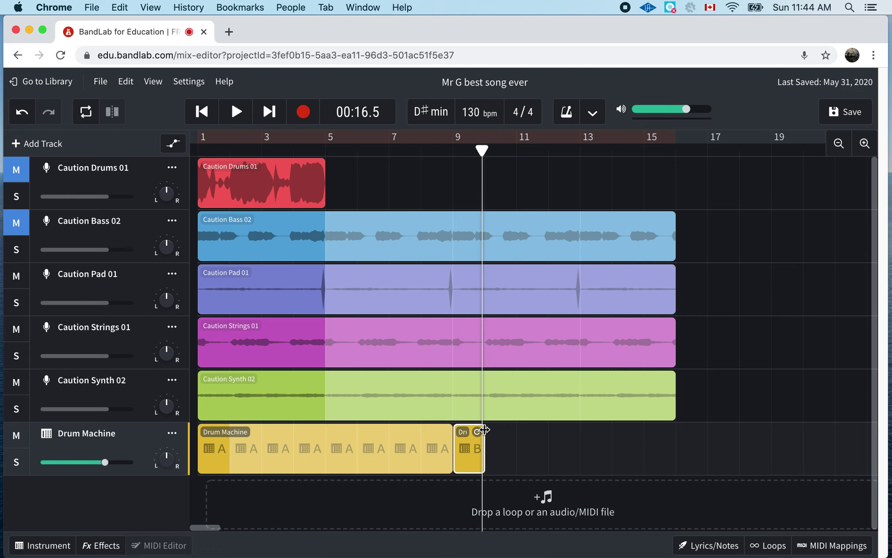
Step: Extend the looped pattern B region on the Drum Machine track from bar 9 to the start of bar 13
click(509, 427)
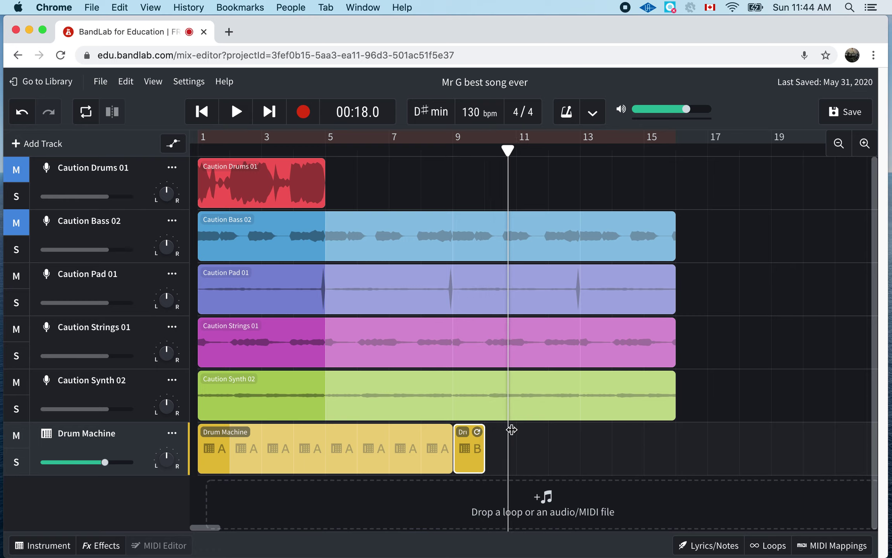
click(496, 439)
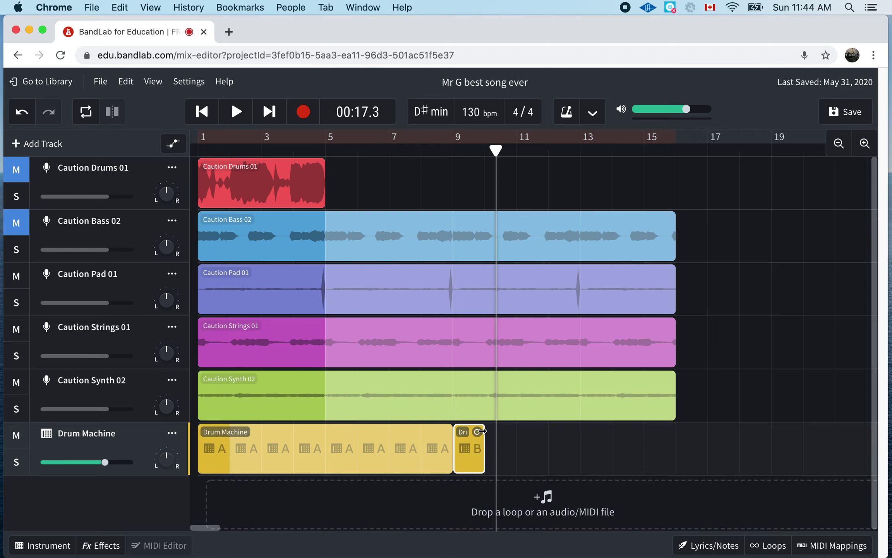
drag(481, 431, 575, 432)
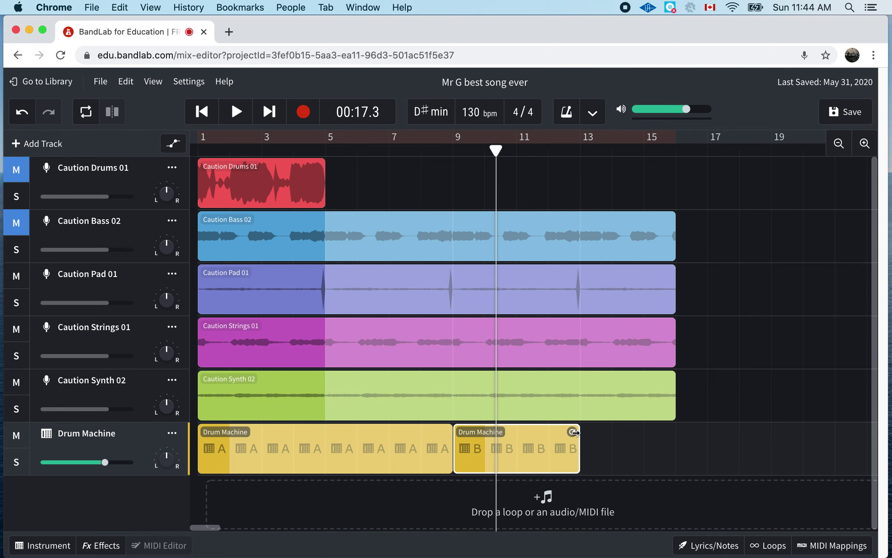
Step: Place pattern A at bar 13 of the Drum Machine track and loop it to the start of bar 16
click(45, 435)
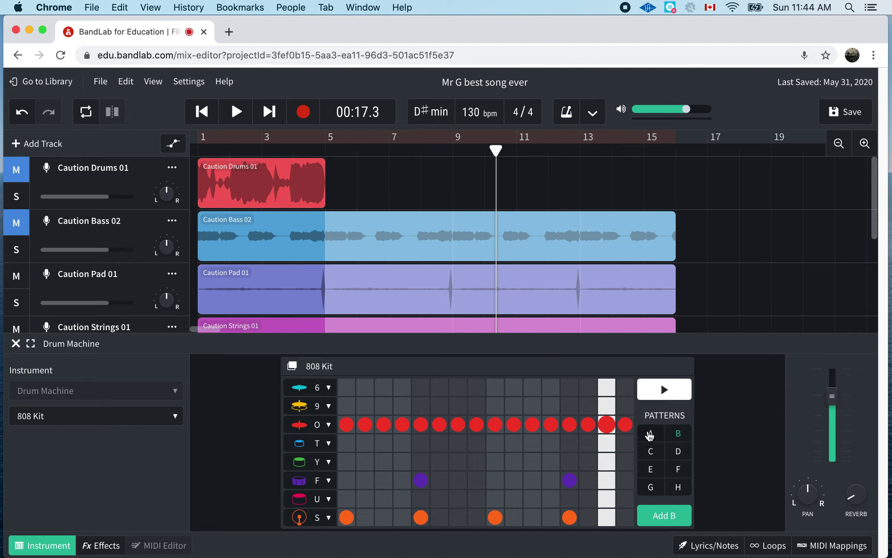
click(649, 435)
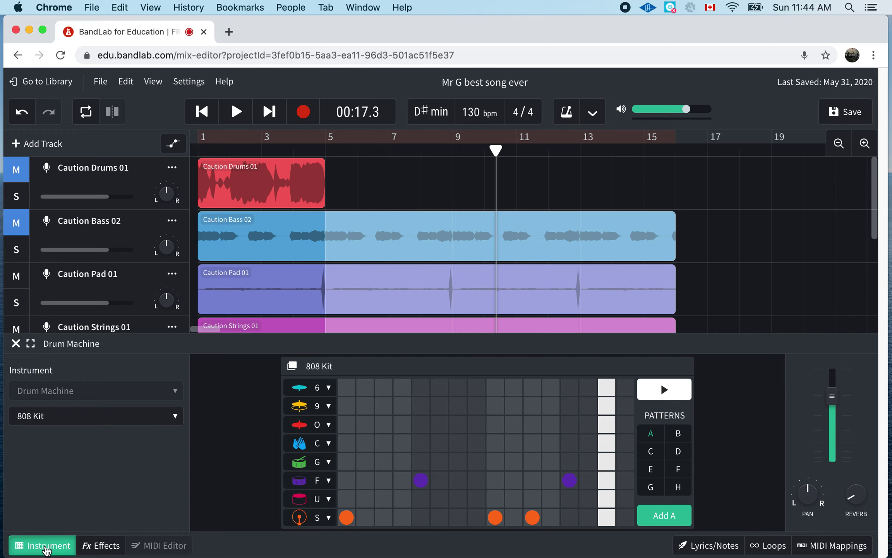
click(43, 545)
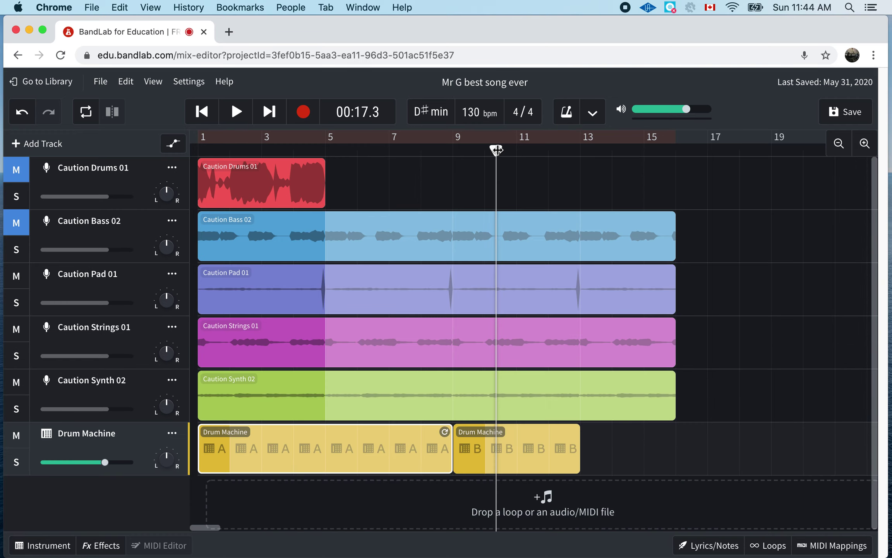
drag(497, 150, 581, 149)
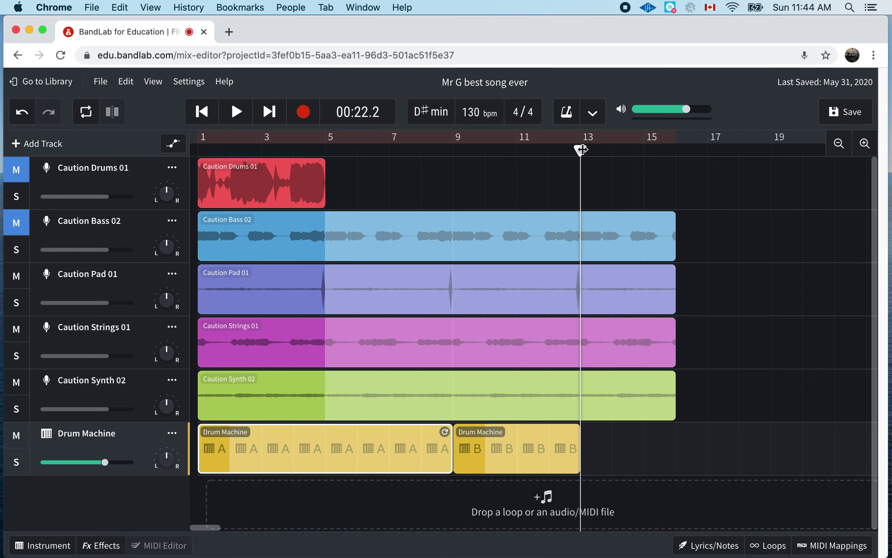
mouse_move(580, 149)
mouse_down()
mouse_move(554, 151)
mouse_move(591, 150)
mouse_move(580, 150)
mouse_up()
click(58, 547)
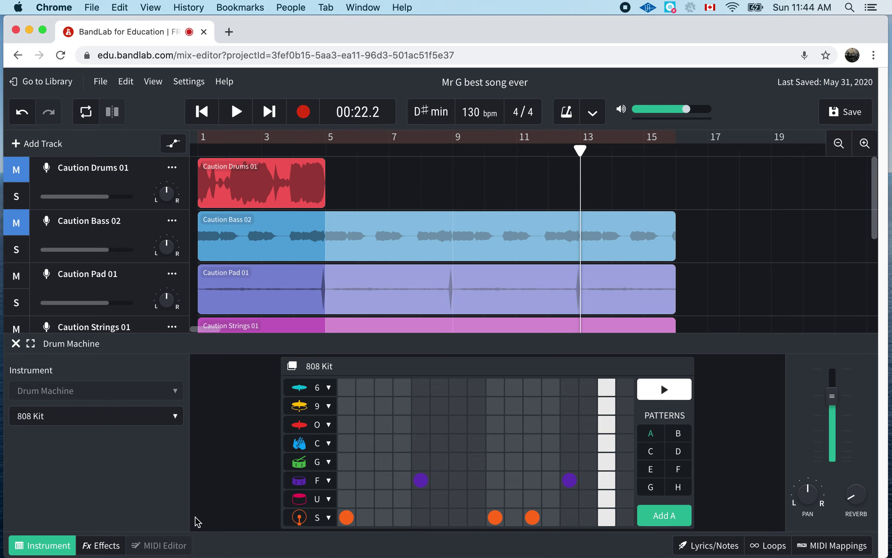
click(48, 546)
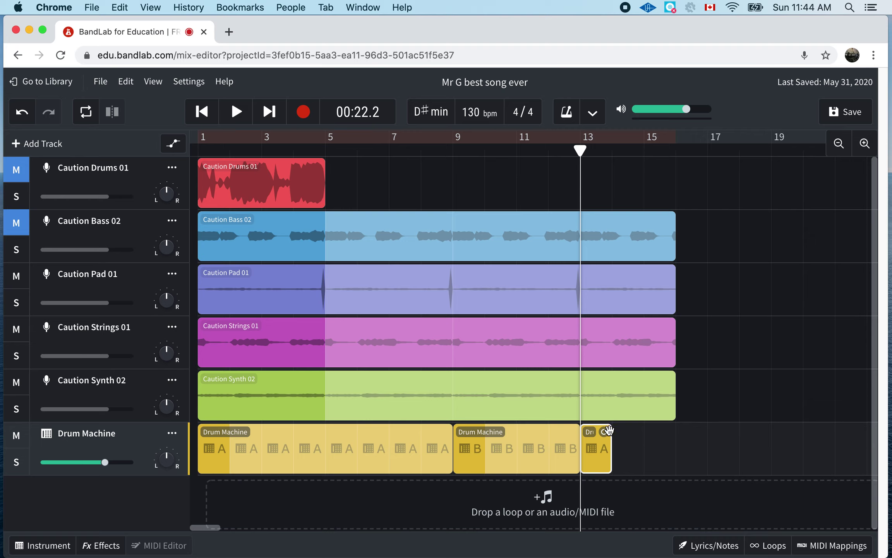
drag(606, 432, 668, 431)
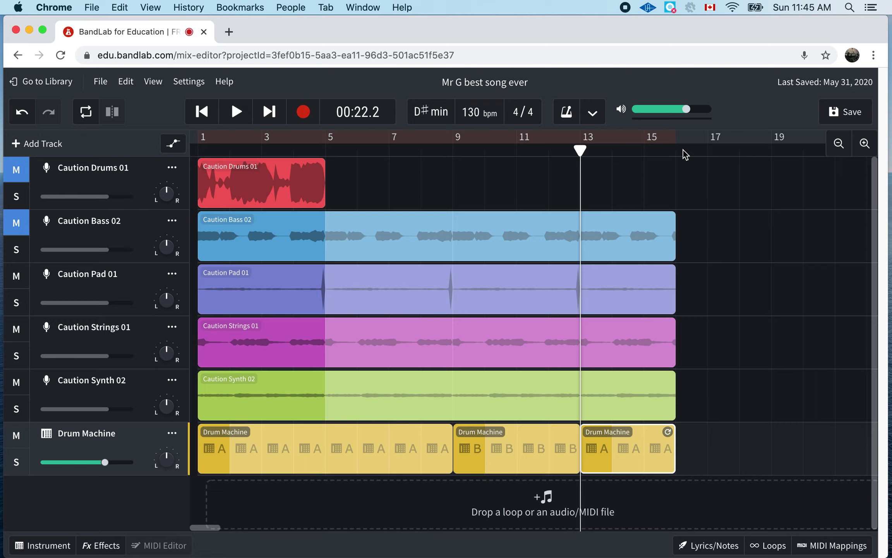
Step: Extend the Bass, Pad, Strings and Synth loops and the last Drum Machine region by one bar to the start of bar 17
click(672, 138)
drag(672, 219, 704, 214)
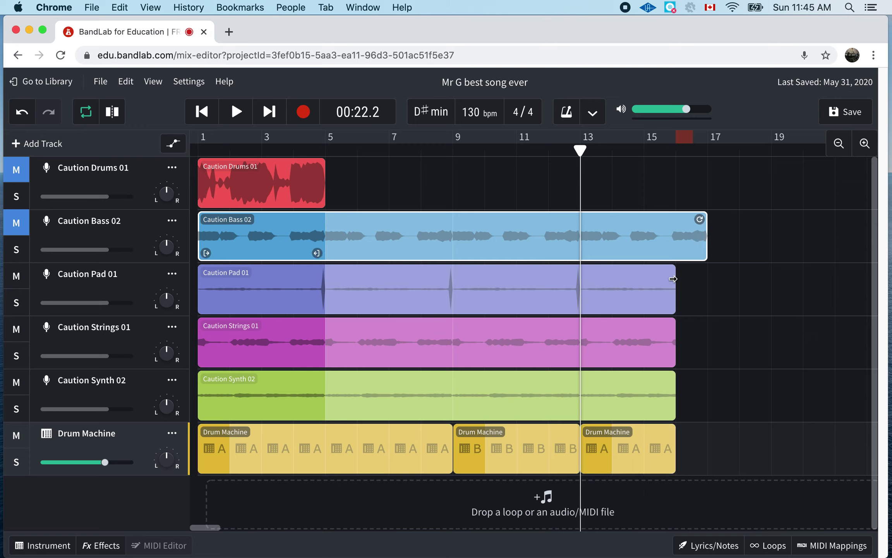
drag(673, 278, 707, 278)
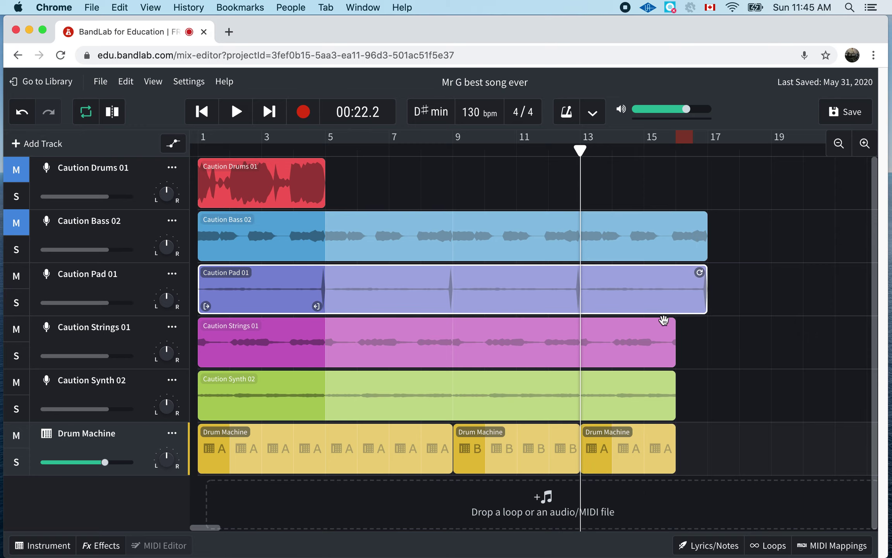
drag(674, 327, 707, 328)
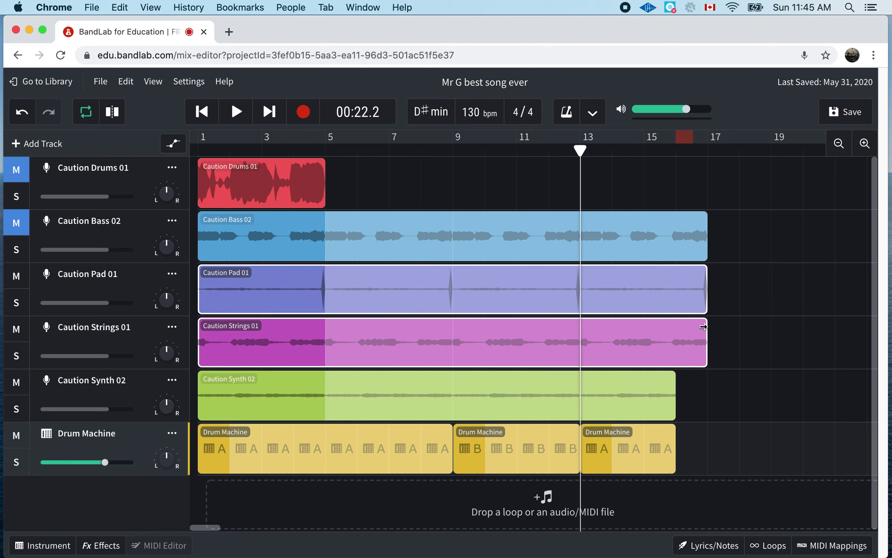
drag(675, 378, 703, 378)
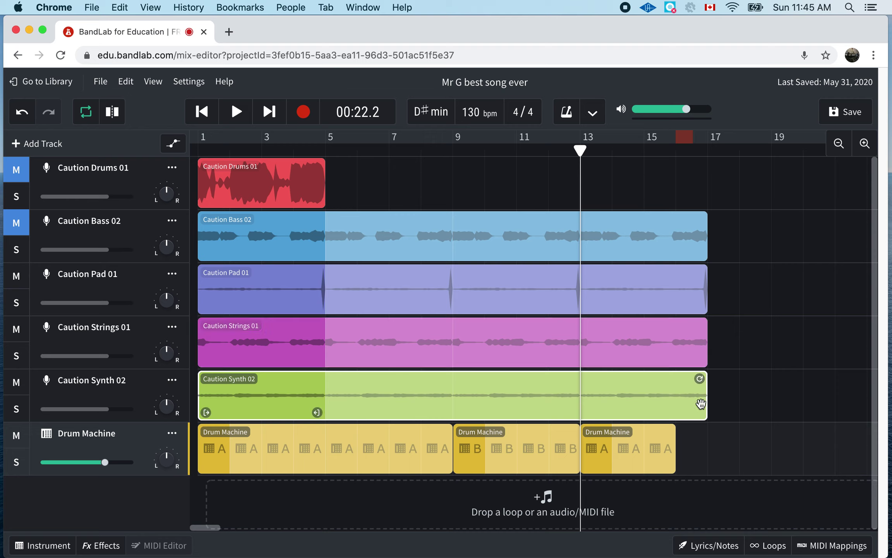
drag(675, 432, 707, 432)
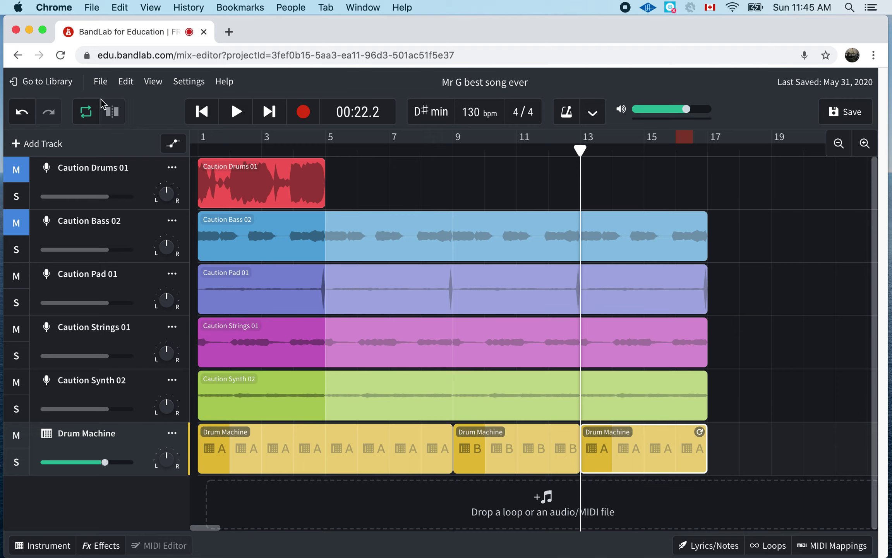
Step: Set the cycle region to span the whole song, from bar 1 to bar 17, with cycle playback on
click(86, 112)
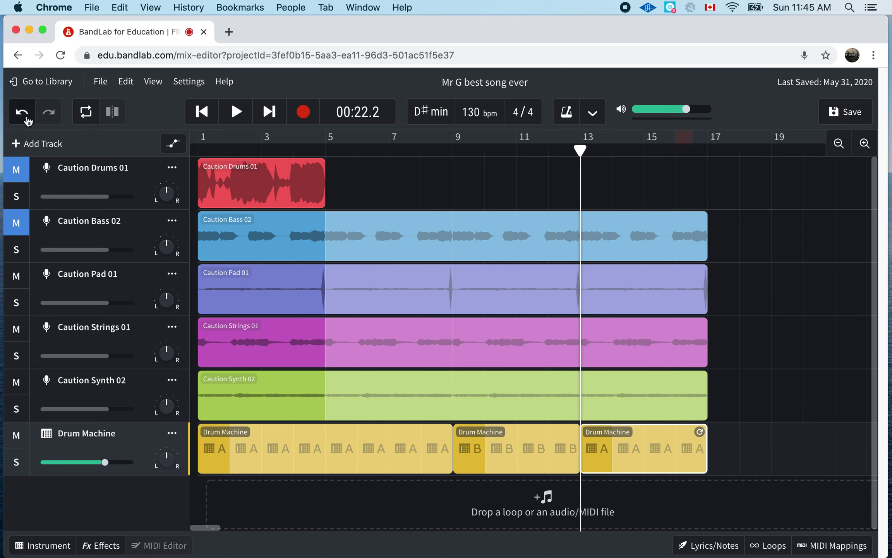
click(85, 111)
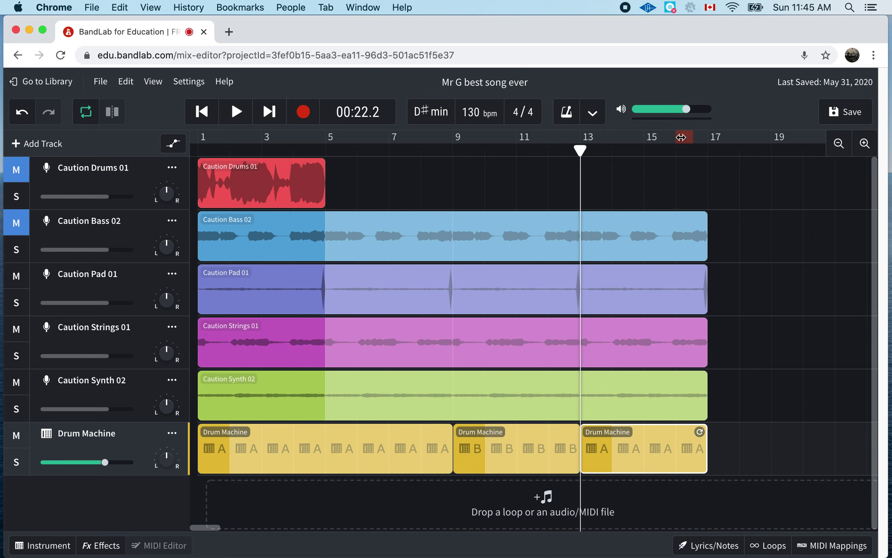
drag(679, 137, 198, 137)
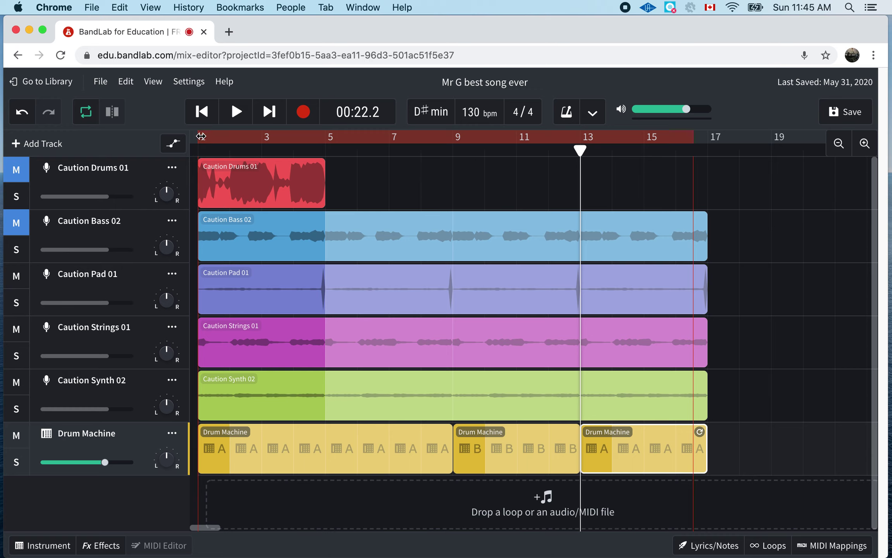
drag(693, 137, 703, 137)
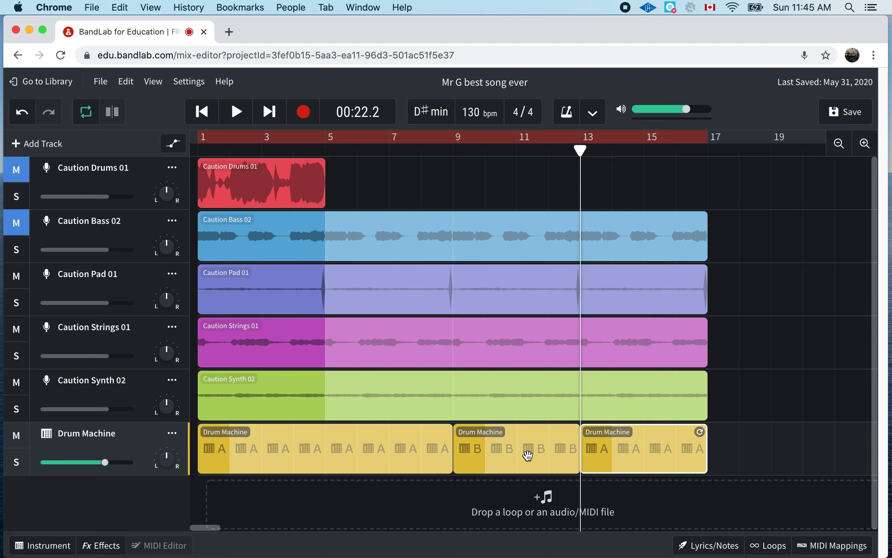
Step: Play the song from bar 13 through the cycle's return to the start, and stop the Drum Machine's pattern preview
click(234, 111)
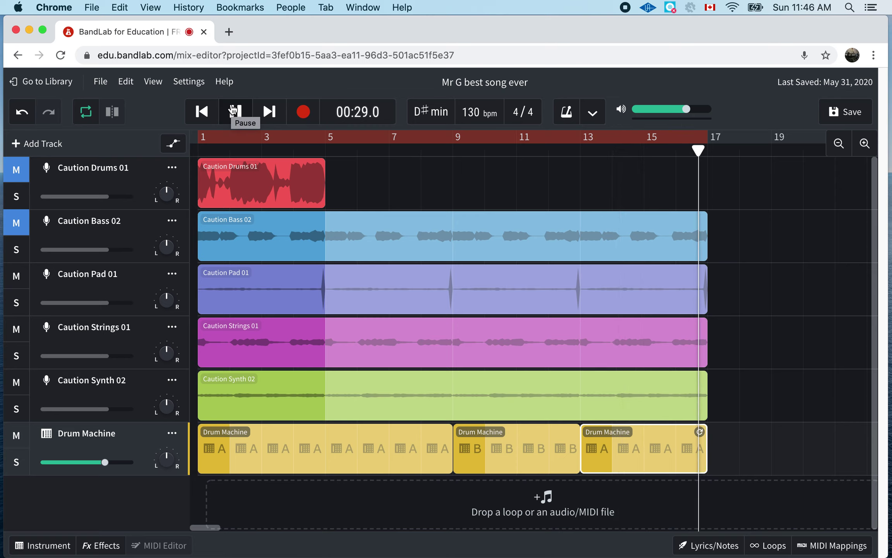
click(234, 110)
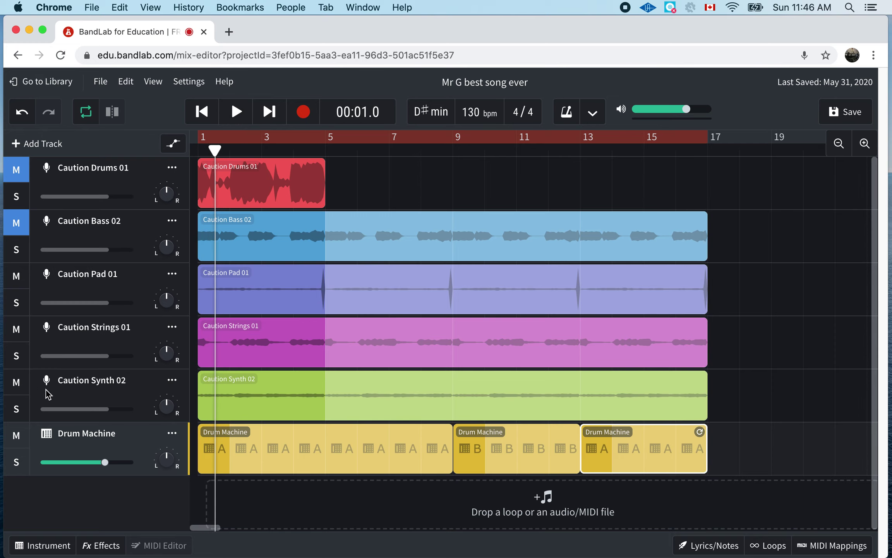
click(45, 434)
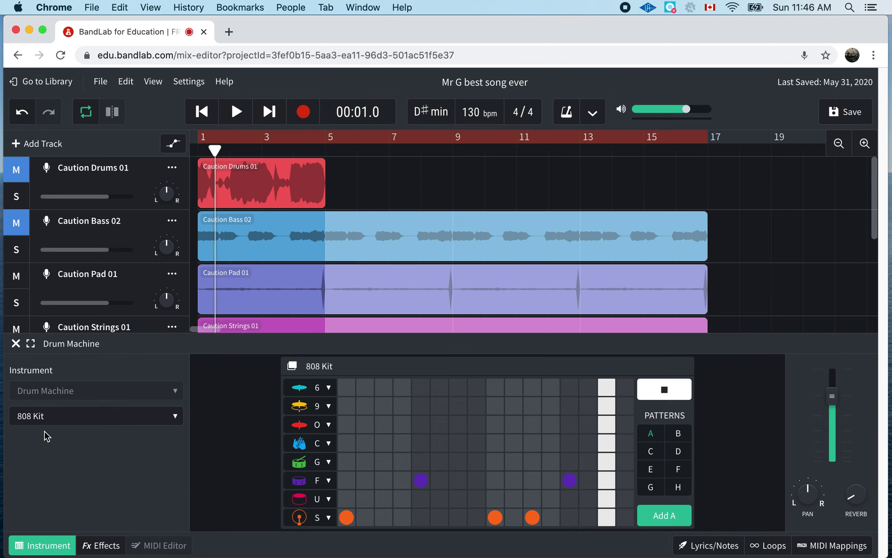
click(651, 391)
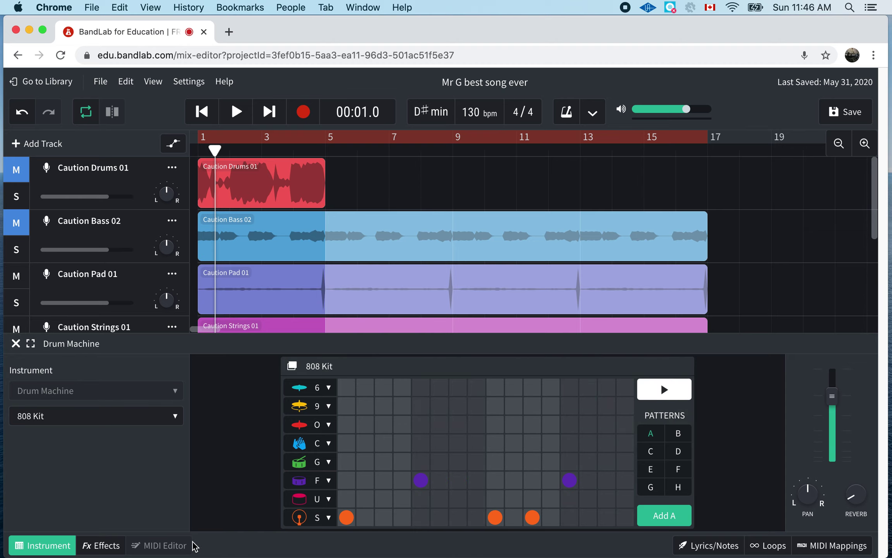
click(46, 545)
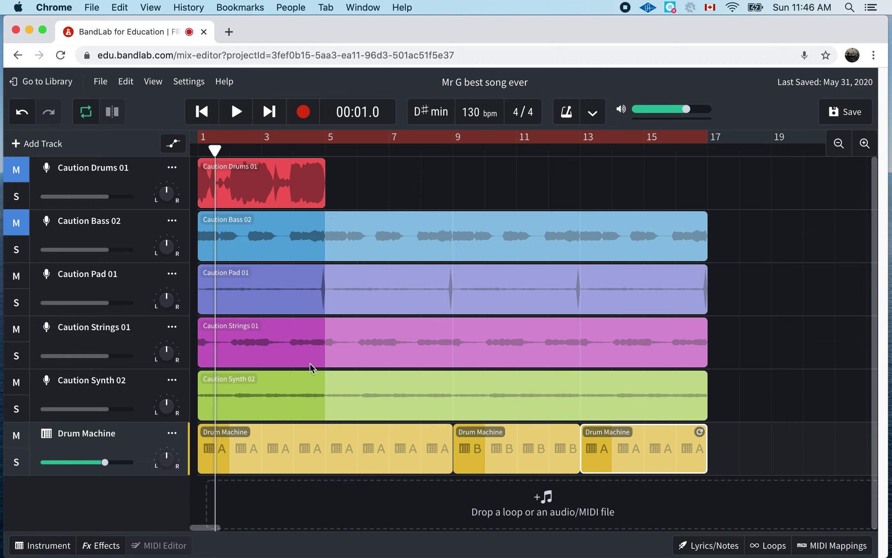
click(236, 113)
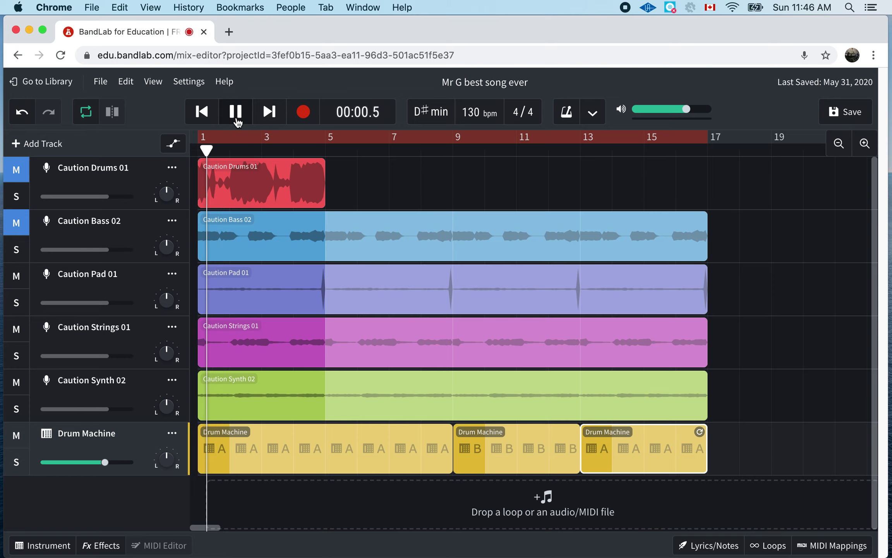
click(236, 112)
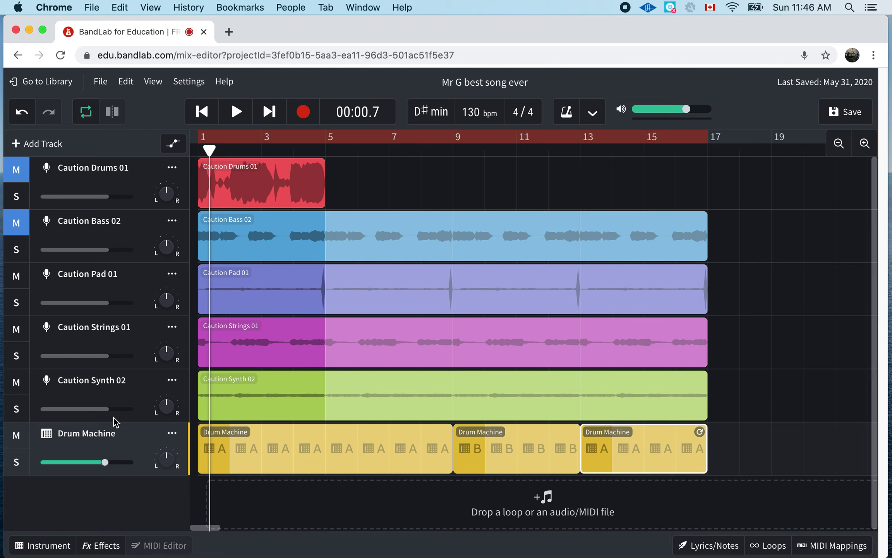
click(45, 438)
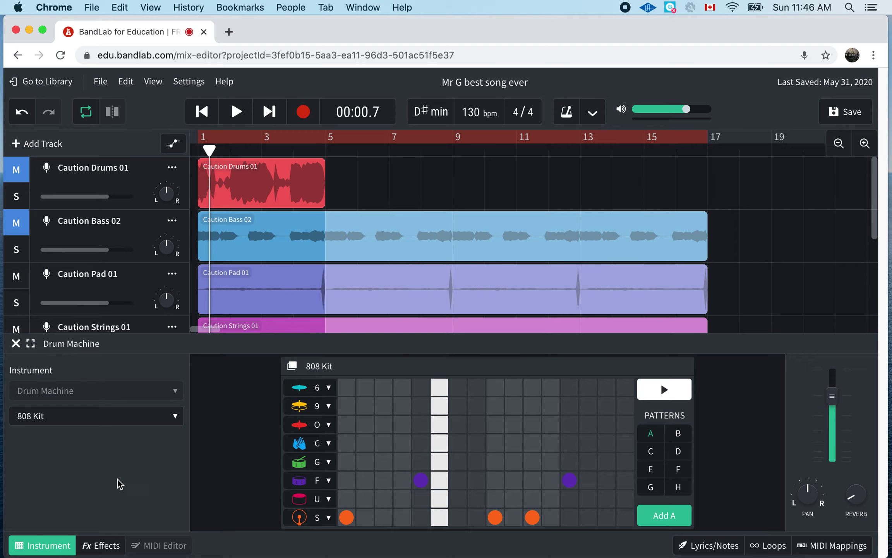
click(43, 545)
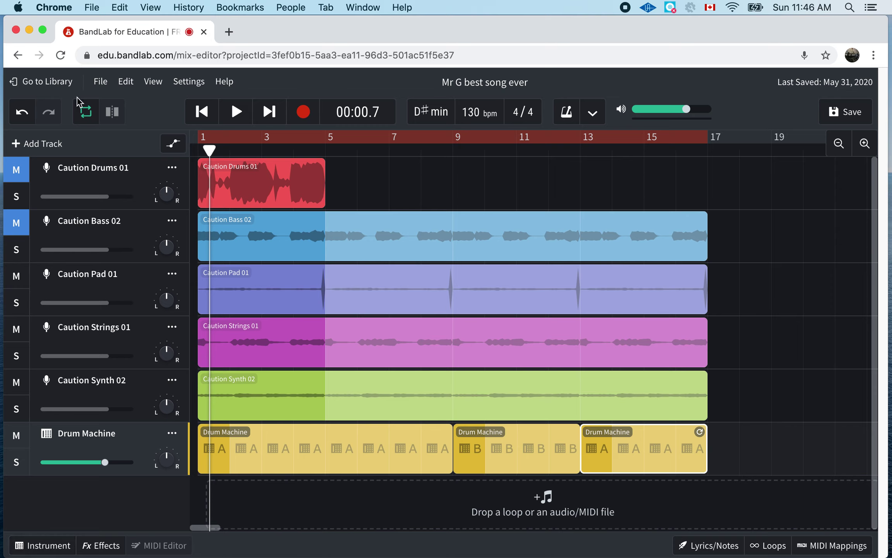
mouse_move(99, 84)
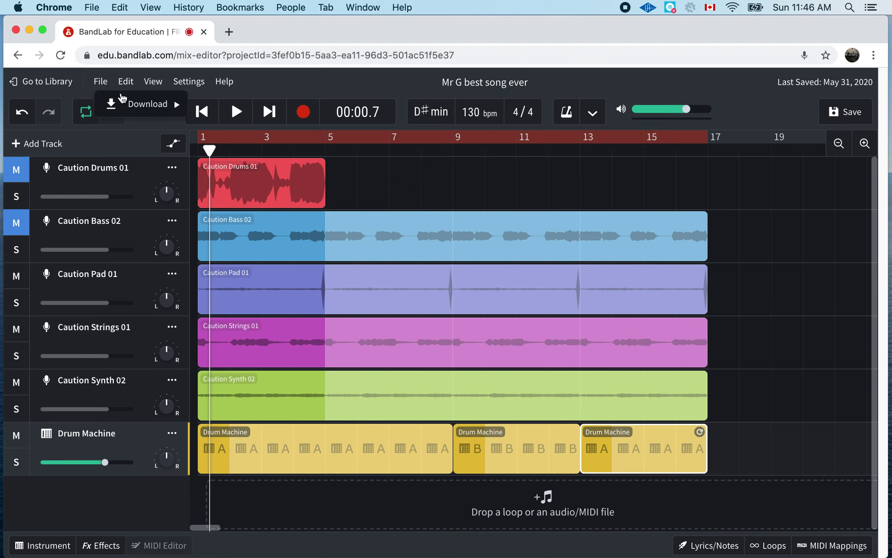
mouse_move(143, 111)
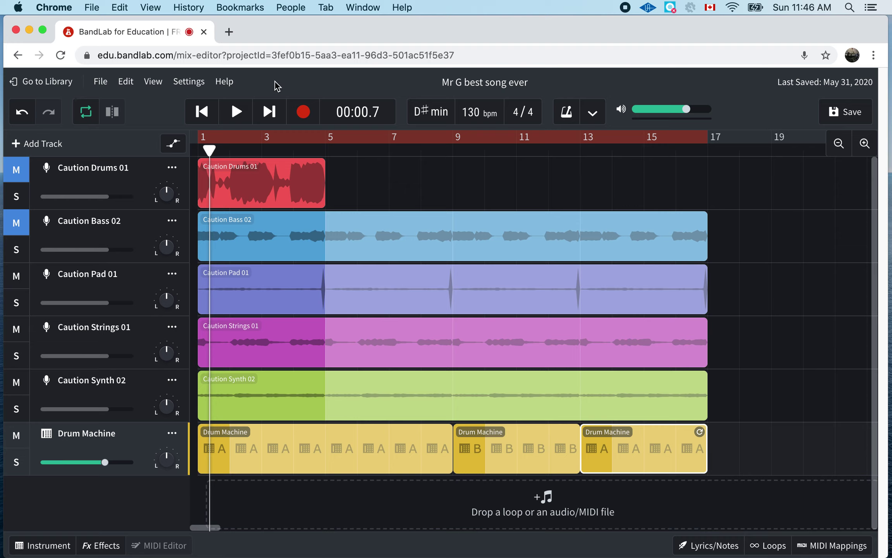
Step: Leave the editor for the library and save the song's changes
click(40, 85)
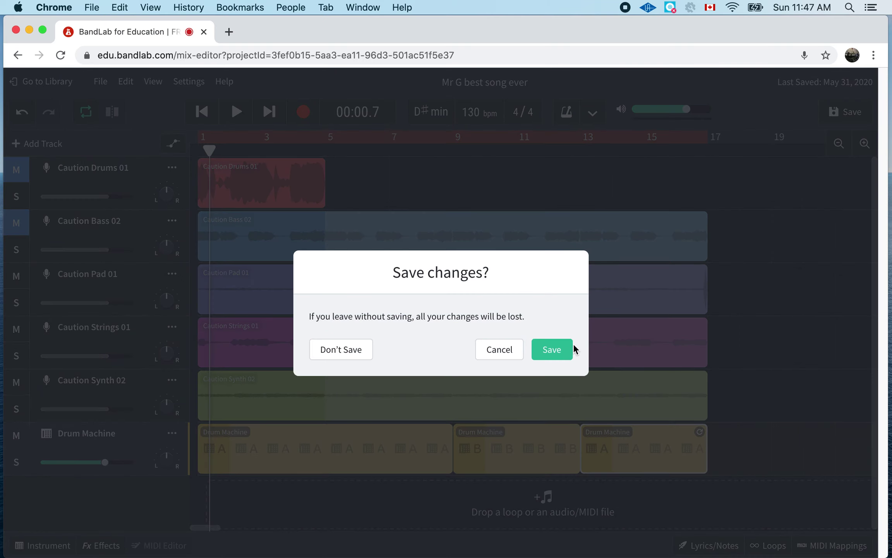
click(549, 349)
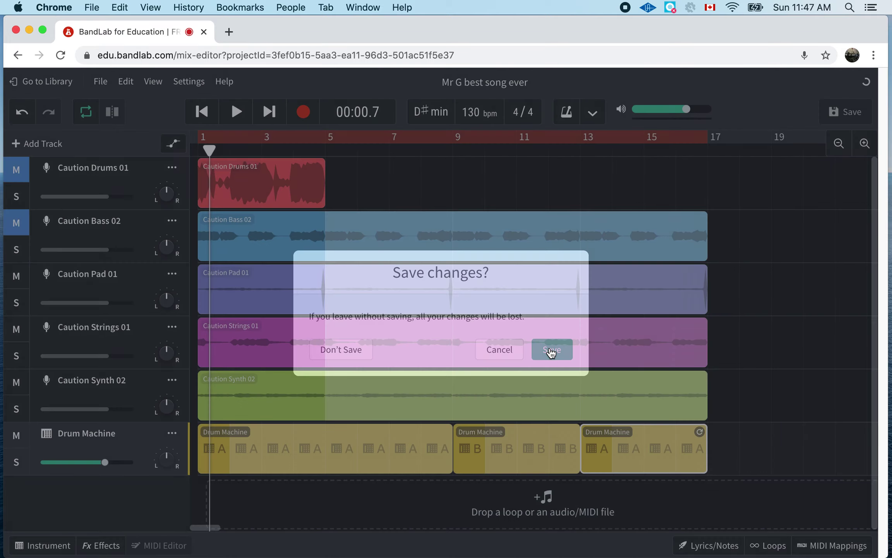